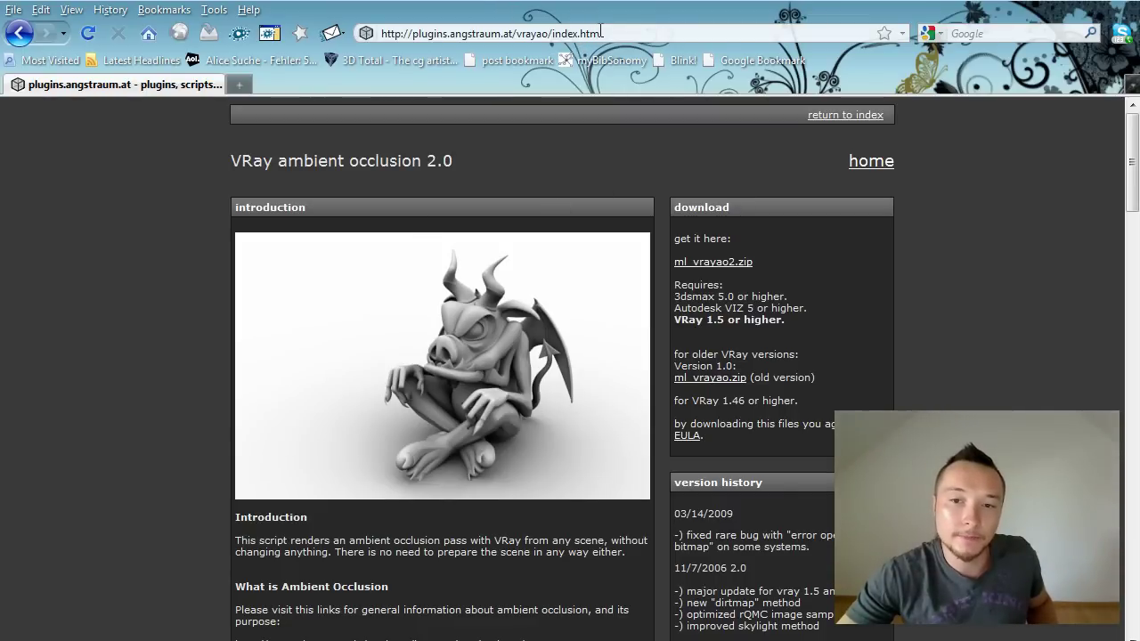
- Download the ml_vrayao2.zip VRay ambient occlusion script from the plugin page in Firefox and save it to disk
left_click_drag(601, 33, 299, 100)
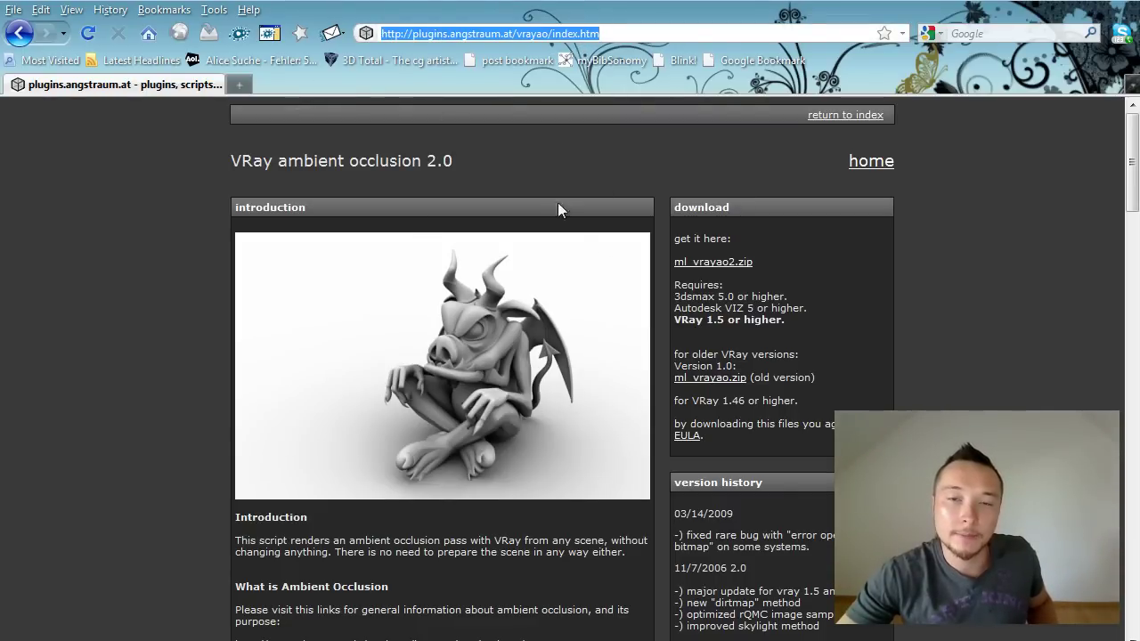
left_click(703, 267)
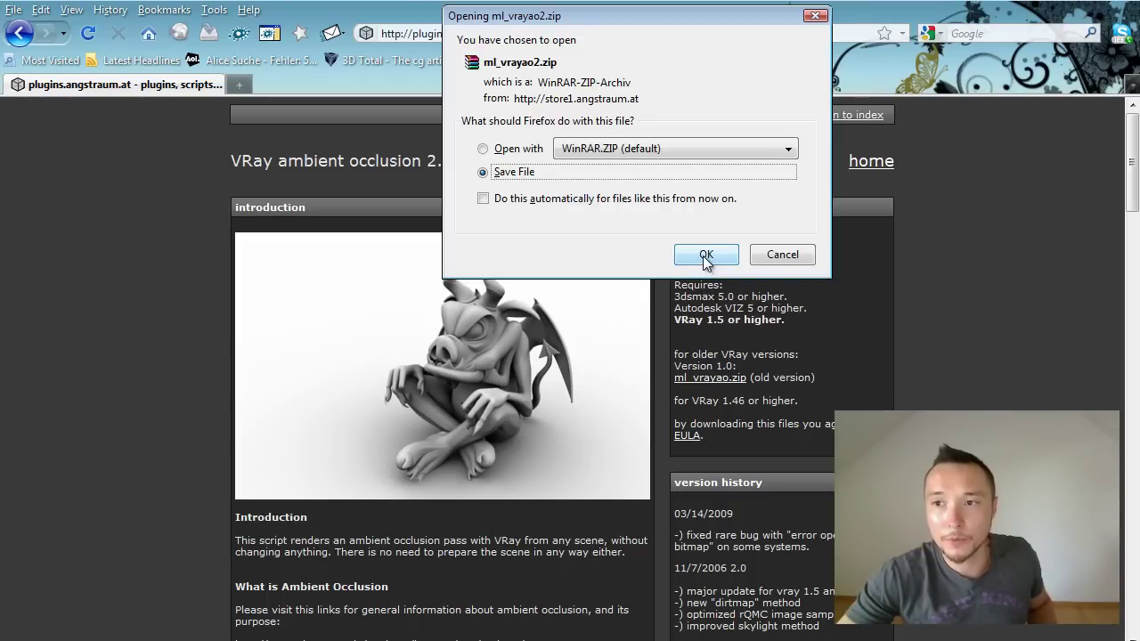
left_click(705, 256)
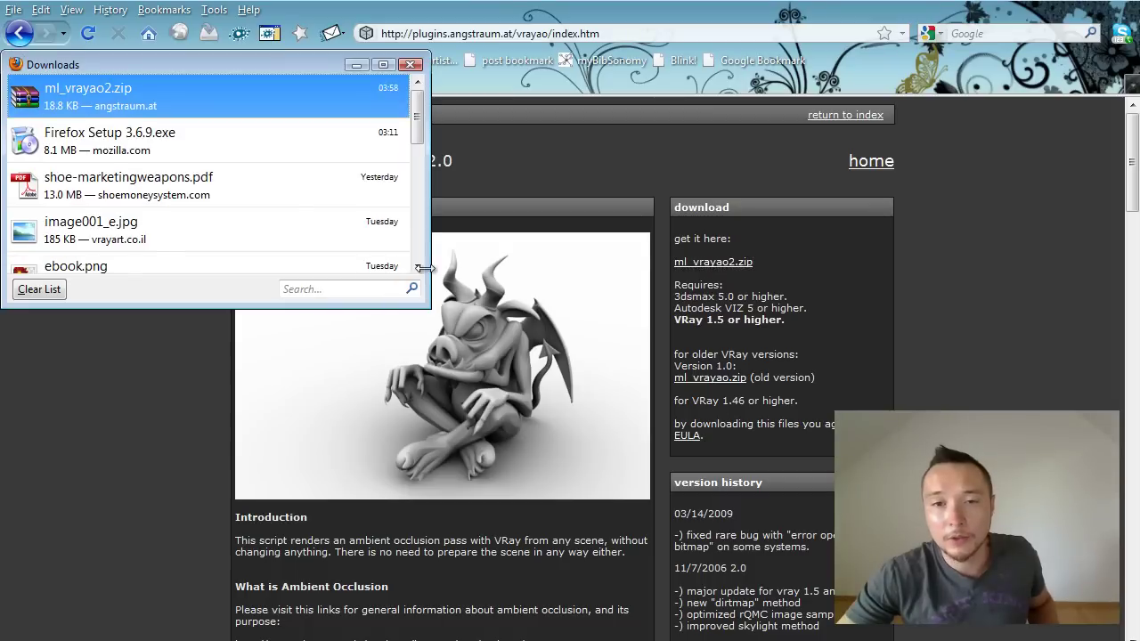
left_click(409, 65)
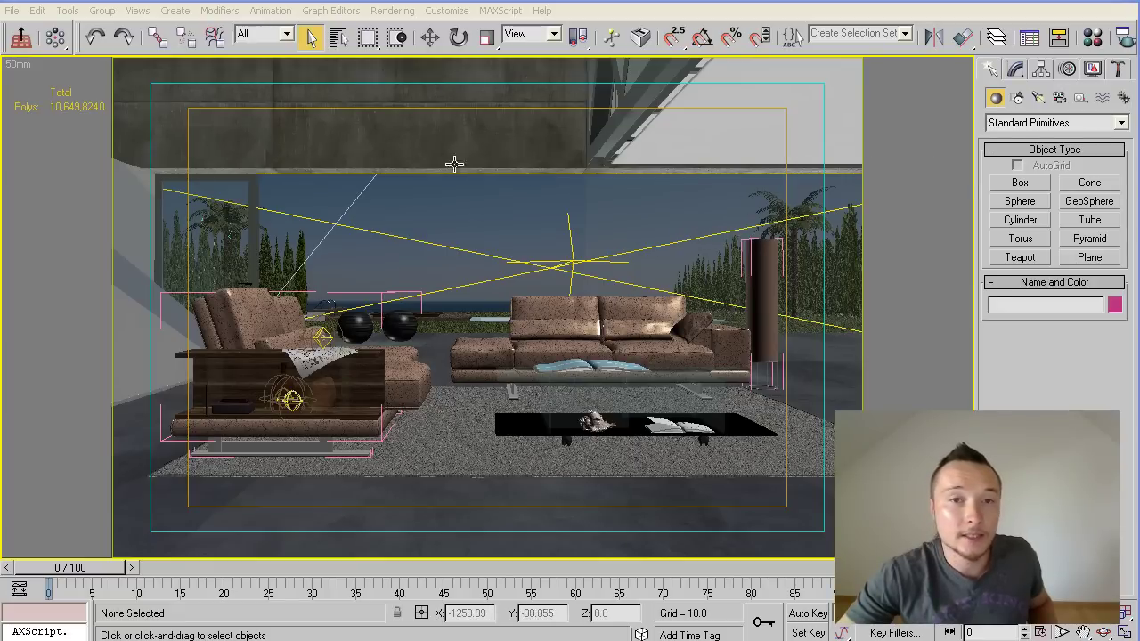
- Launch the VRay ambient occlusion script from the Tools > ml_plugins menu
left_click(67, 11)
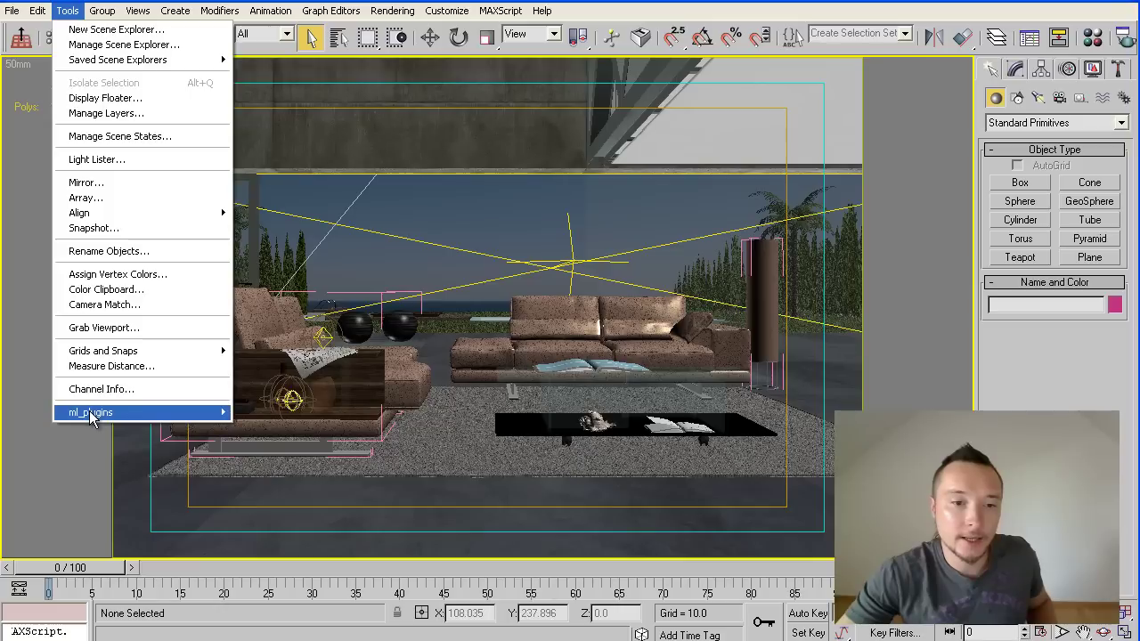
mouse_move(93, 414)
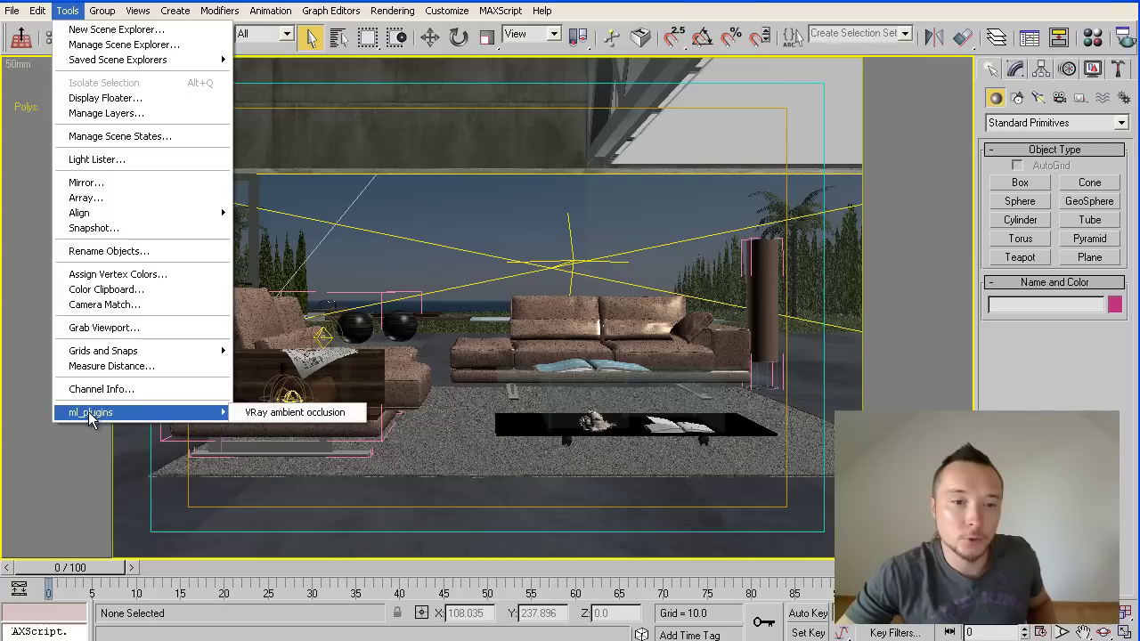
left_click(301, 412)
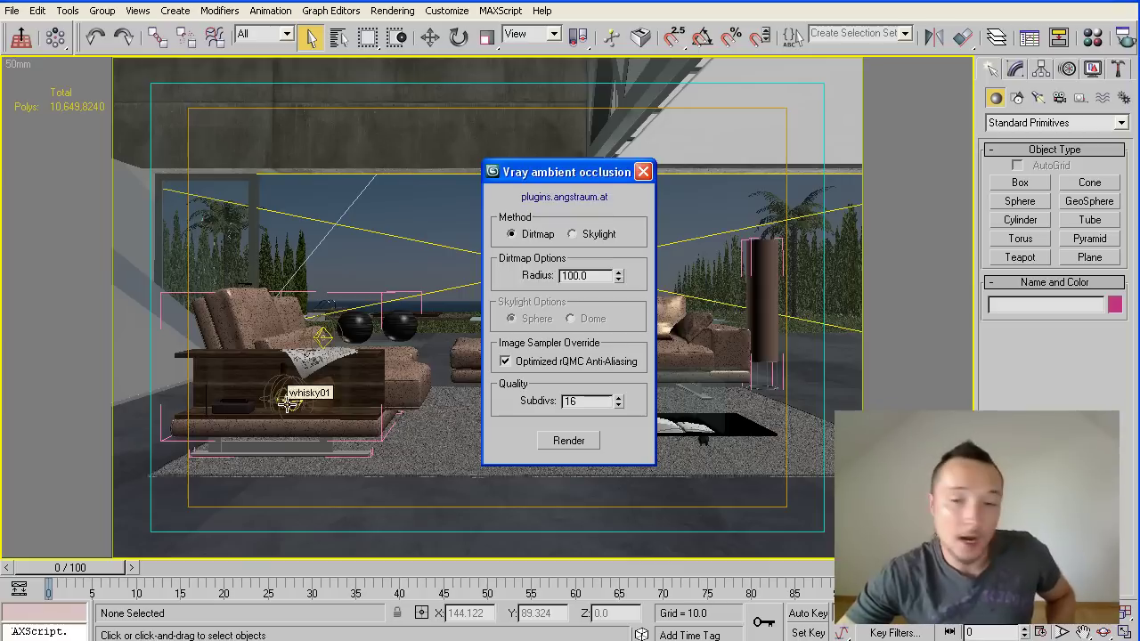
- Select the 50mm camera and scroll its VRayPhysicalCamera parameters down to the exposure, vignetting and shutter settings
left_click_drag(557, 178, 510, 158)
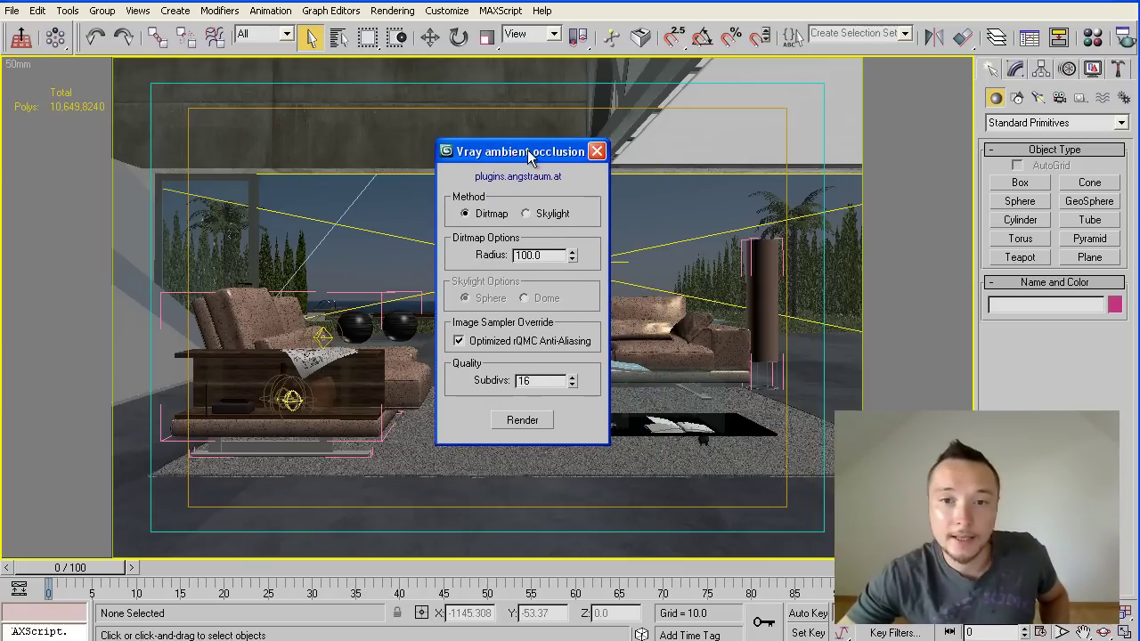
left_click(23, 65)
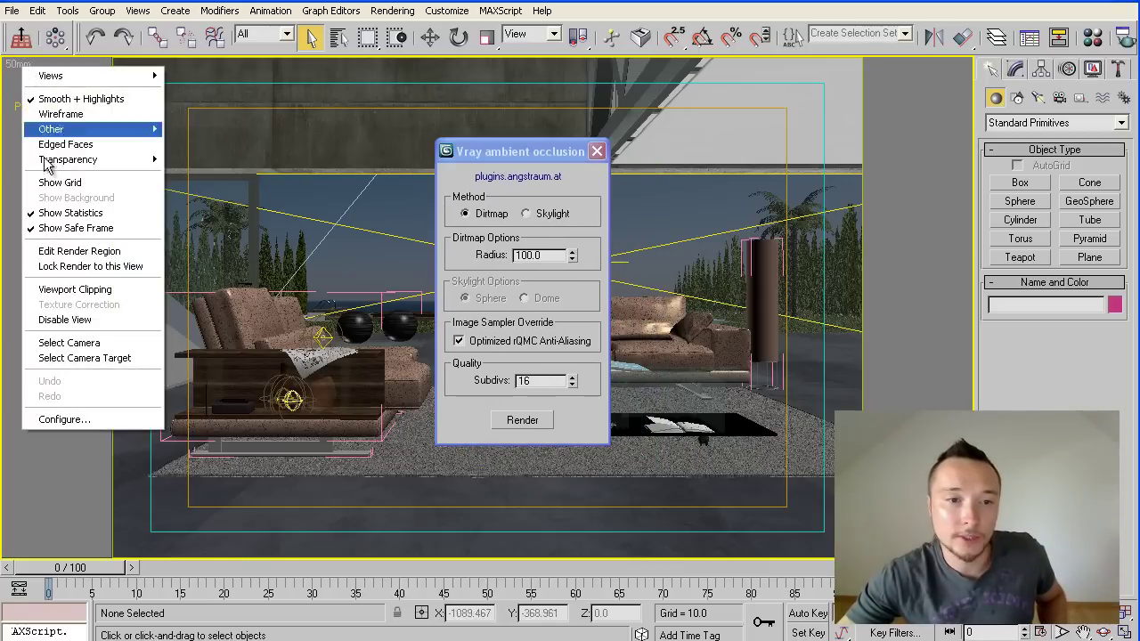
left_click(76, 348)
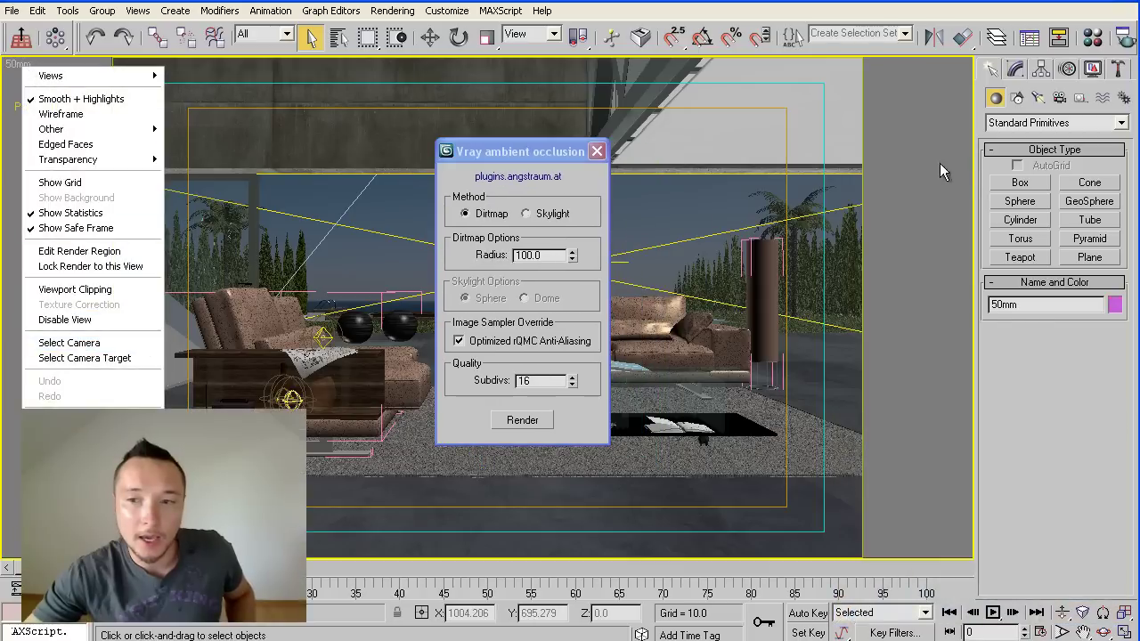
left_click(1015, 70)
scroll(1026, 450, "down", 5)
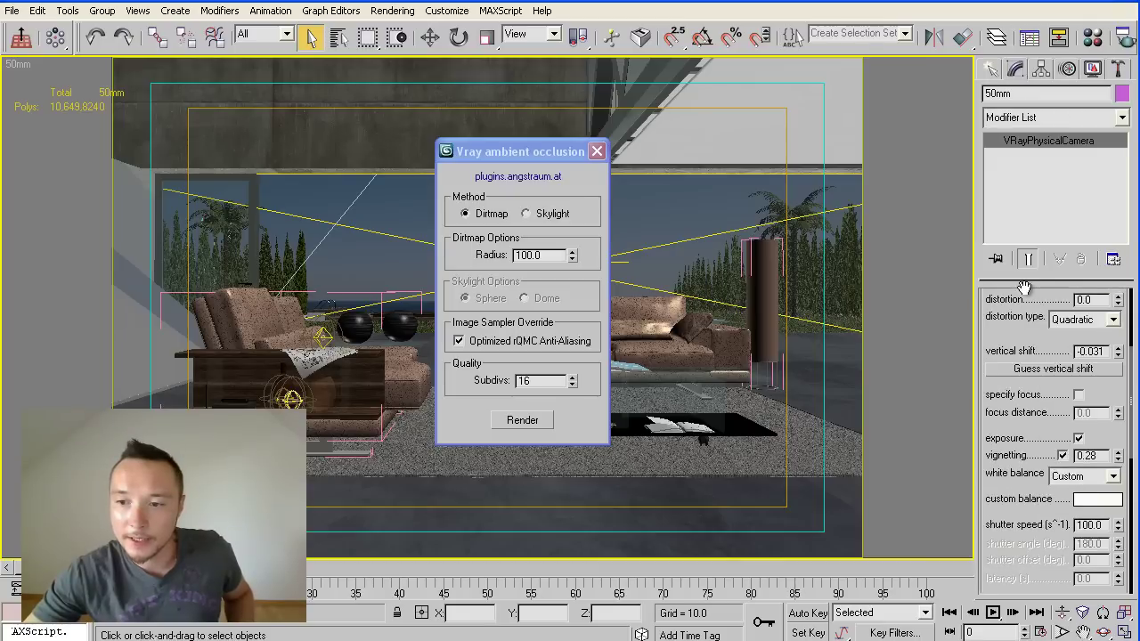
scroll(999, 481, "down", 1)
scroll(999, 516, "down", 1)
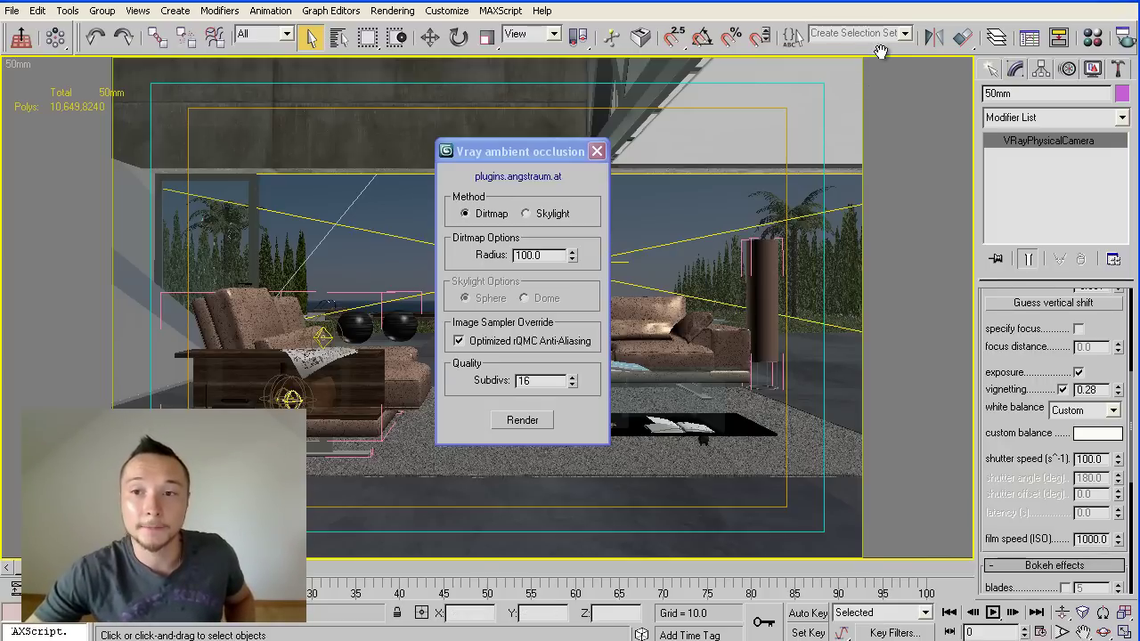
- Set the render output to save as PNG file rolf_benz_vero_AO.png in the Test_renders folder
left_click_drag(877, 46, 817, 46)
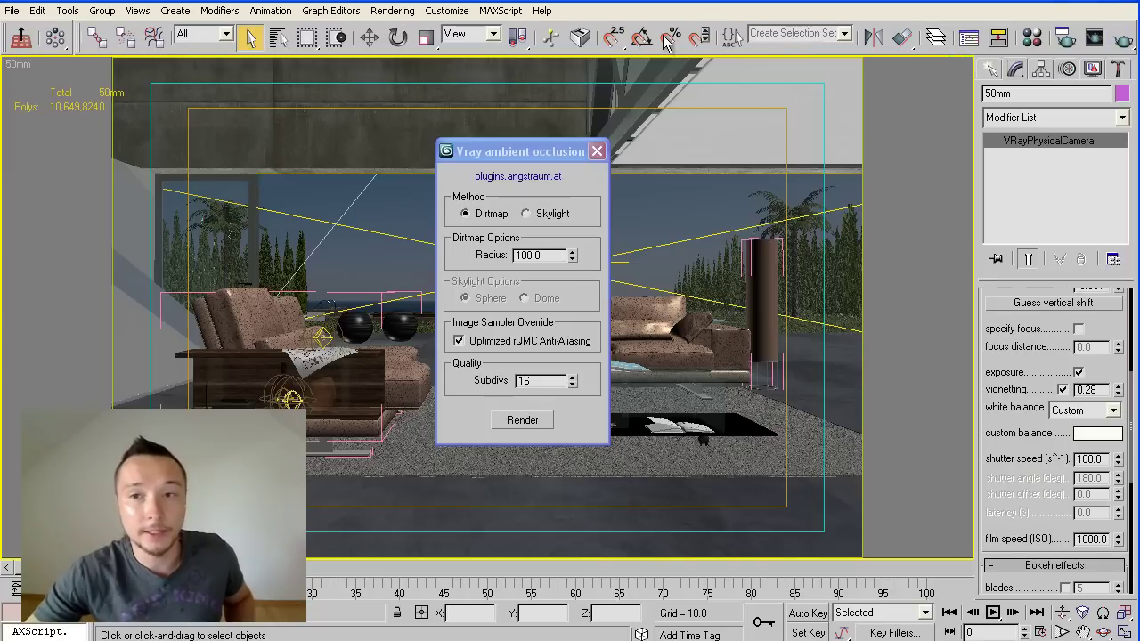
left_click(1066, 38)
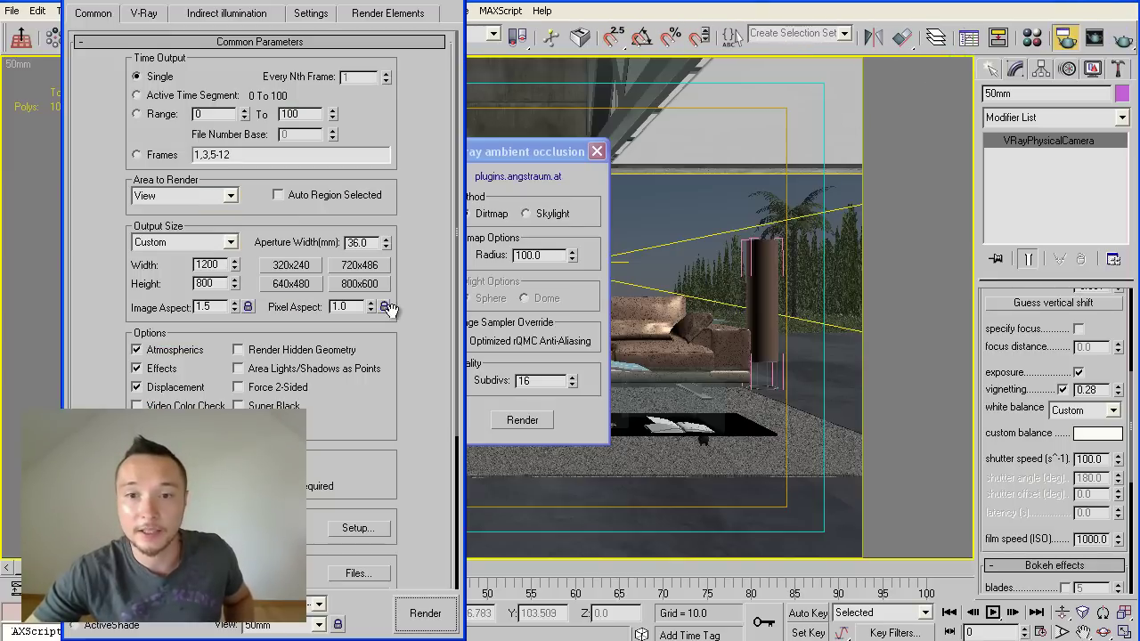
scroll(399, 336, "down", 3)
left_click(358, 365)
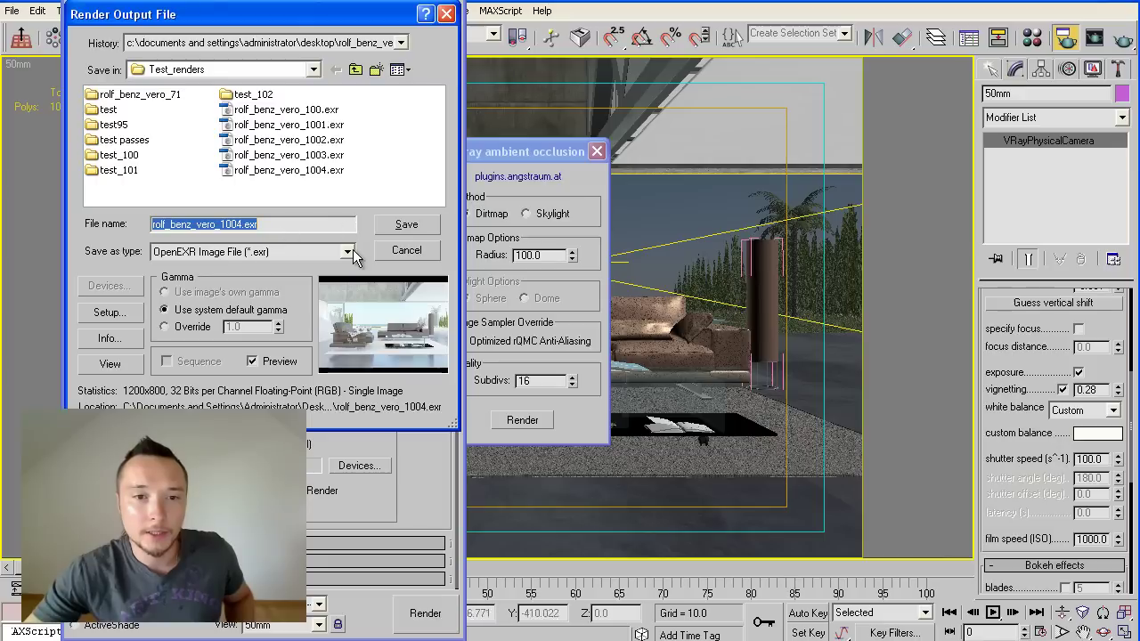
left_click(349, 251)
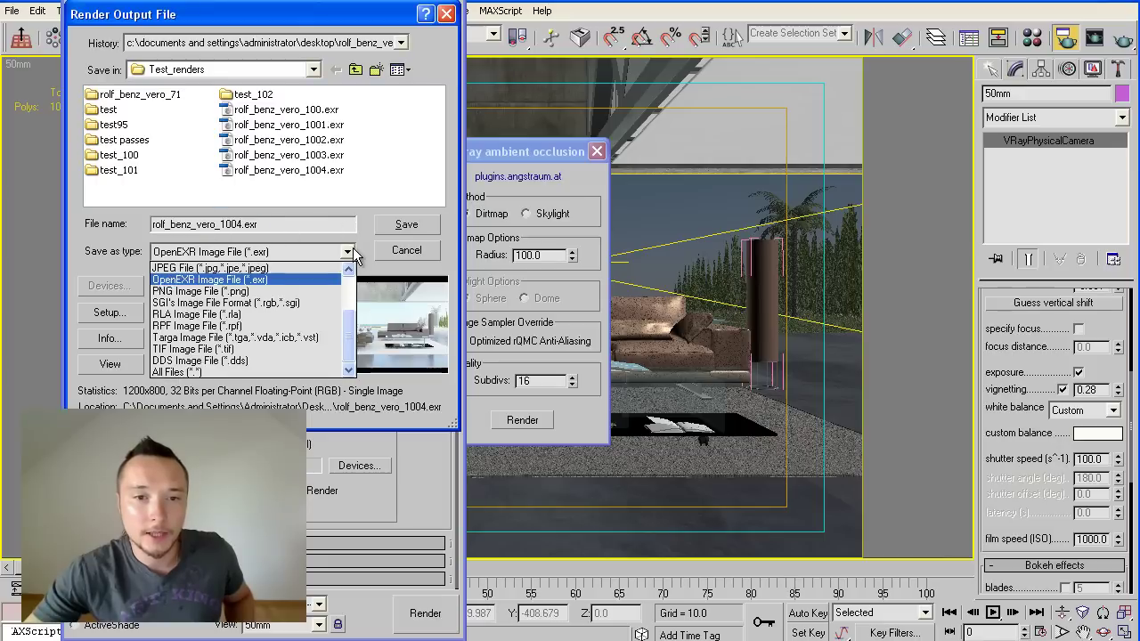
left_click(281, 291)
left_click(238, 224)
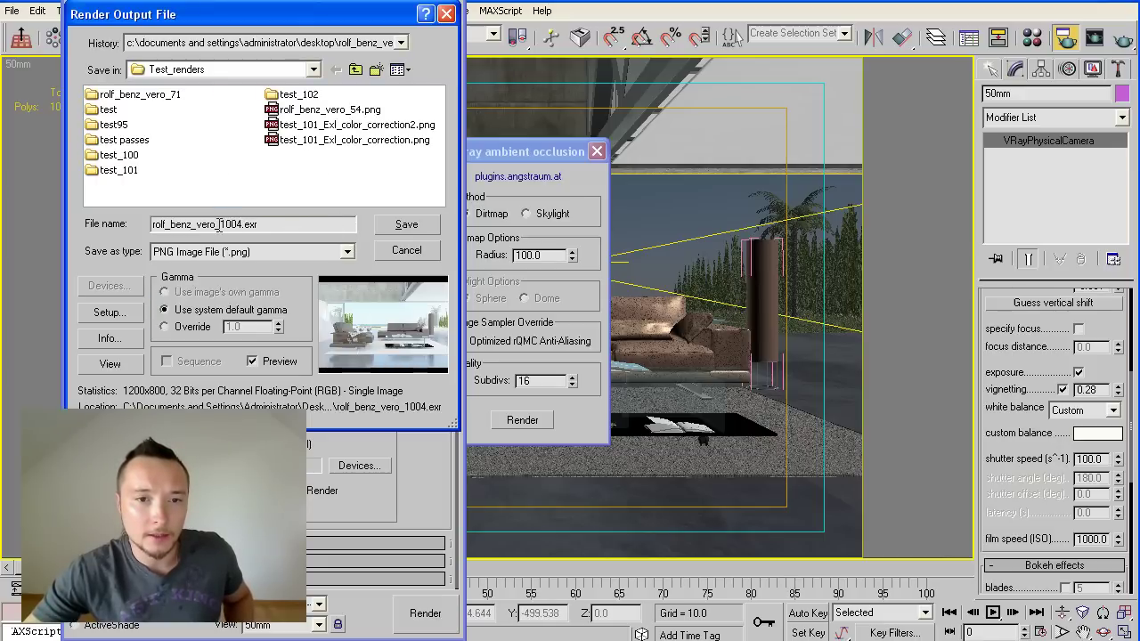
left_click_drag(220, 224, 348, 233)
type("AO")
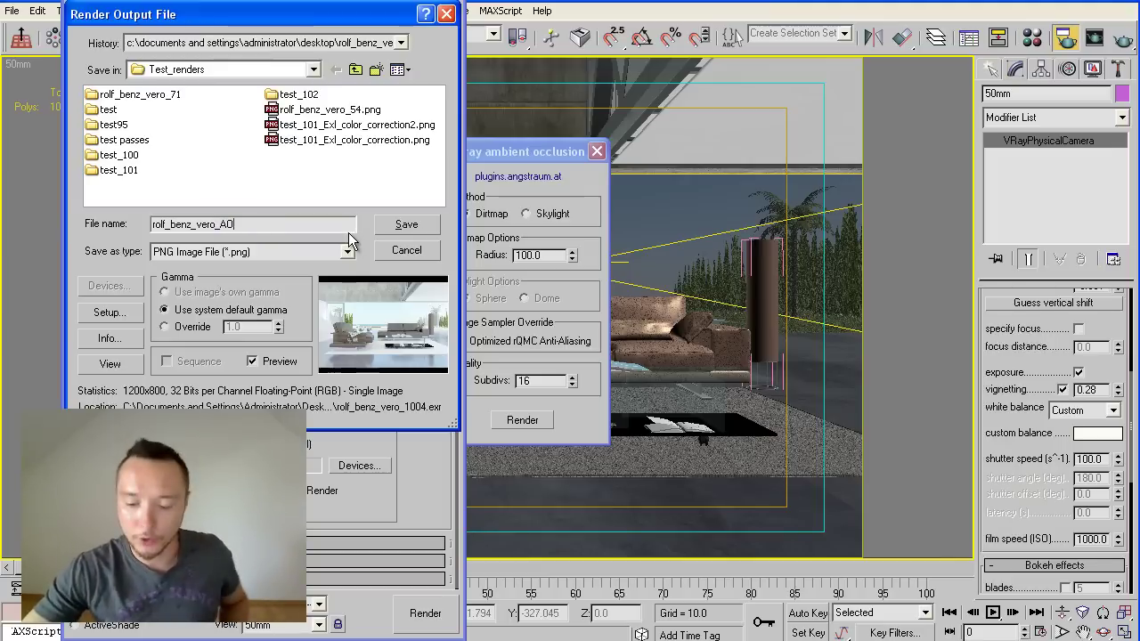
key("Return")
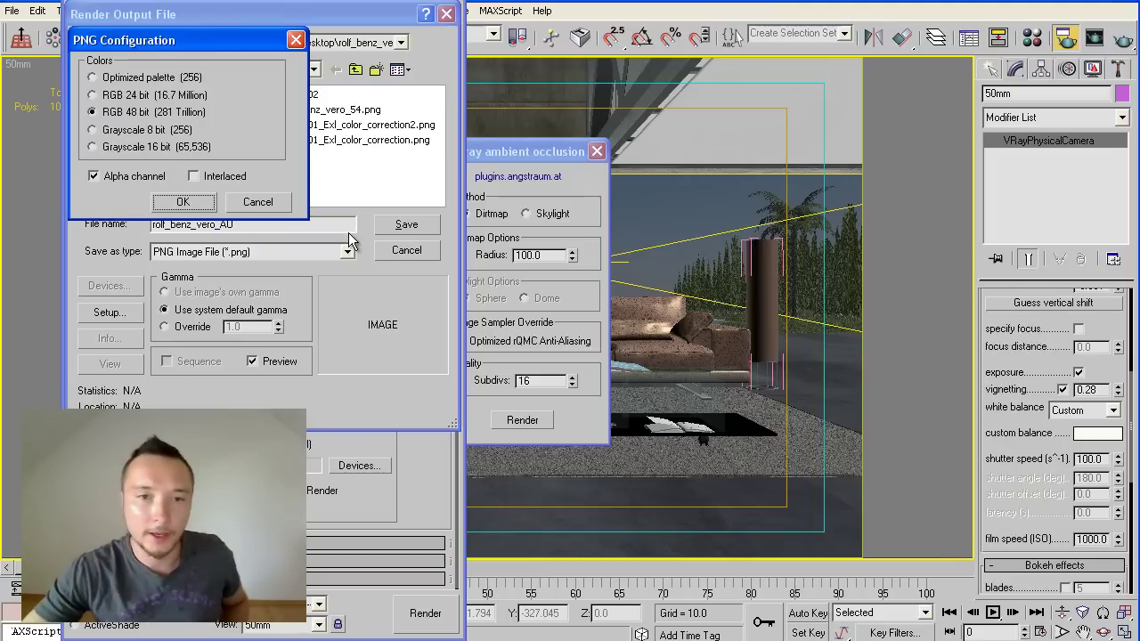
left_click(183, 202)
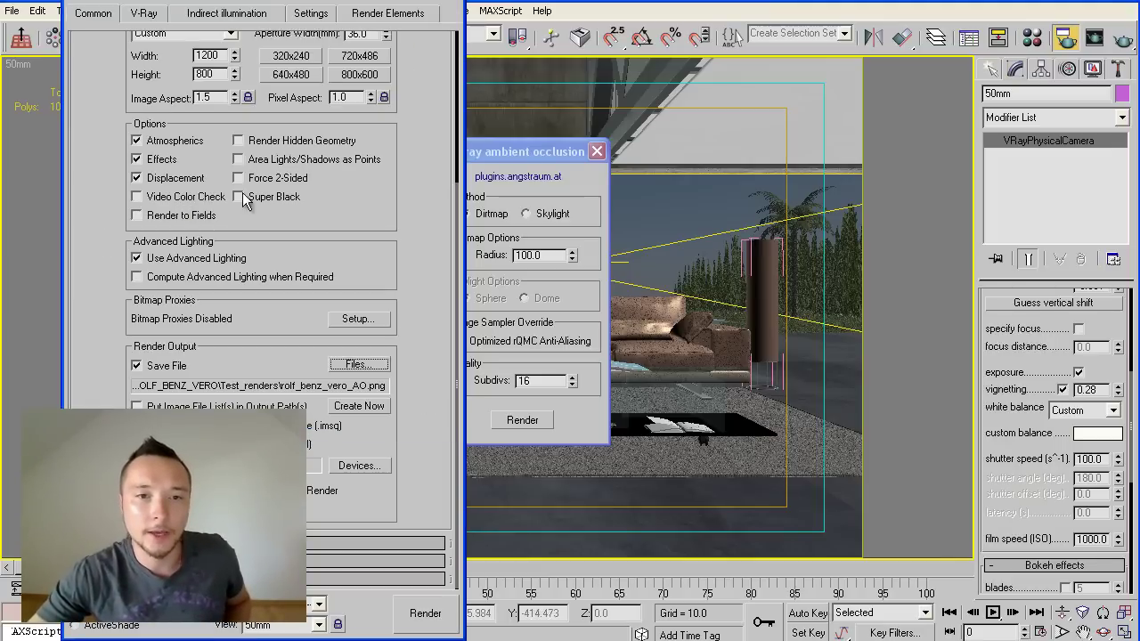
left_click(451, 2)
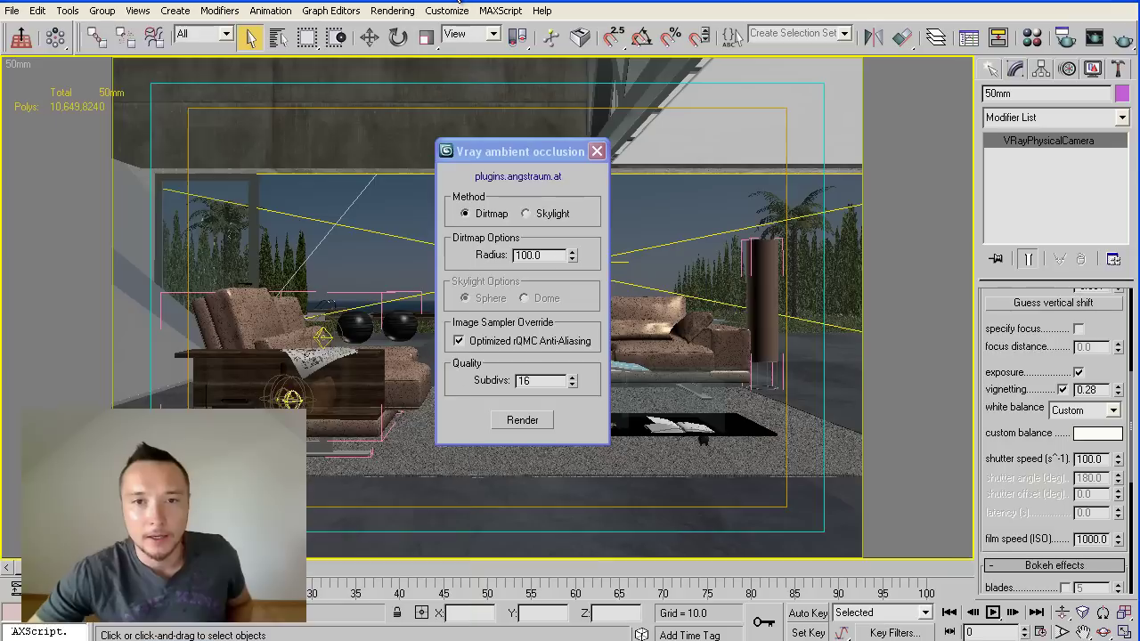
- Hide the Big Glass - AO layer in the Layer Manager, then close the Layer Manager
left_click(565, 171)
left_click_drag(532, 153, 825, 149)
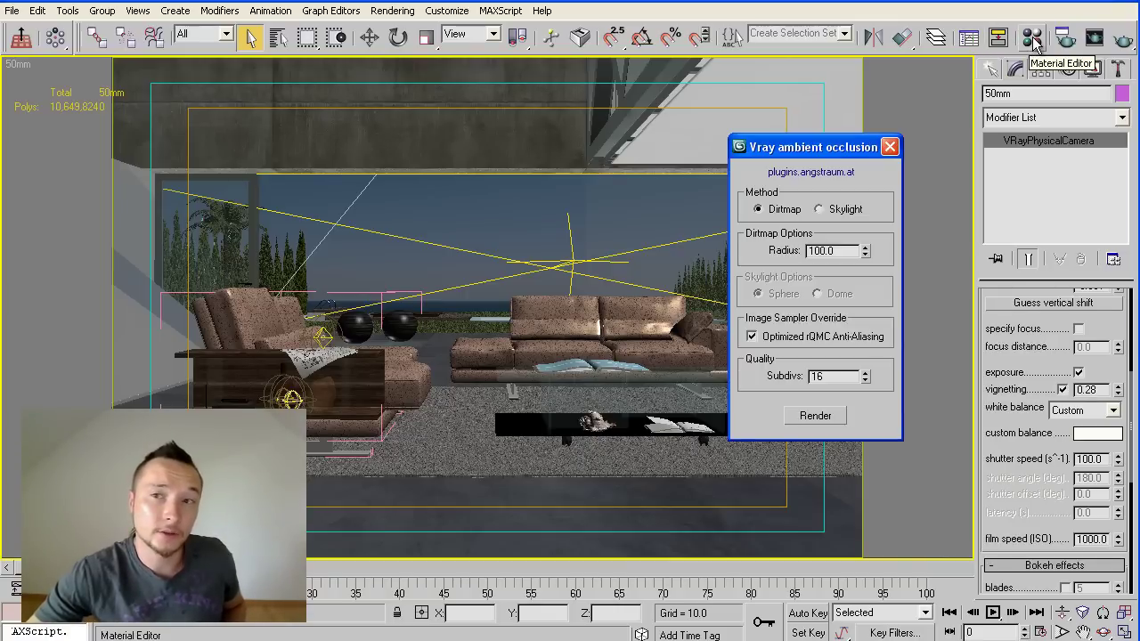
left_click(935, 37)
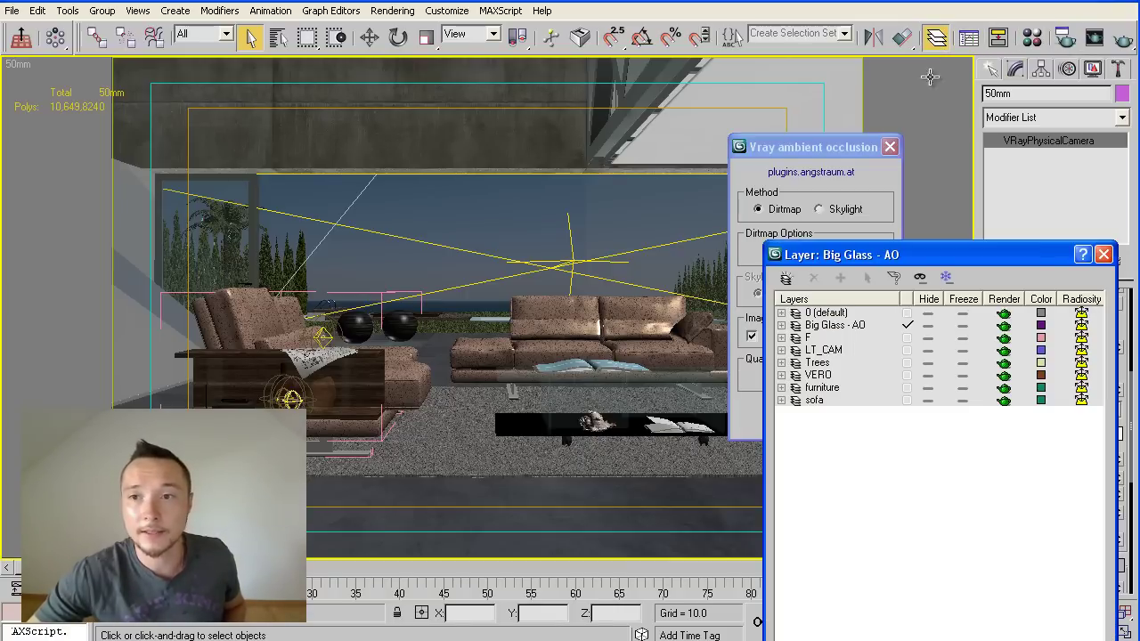
left_click_drag(920, 258, 912, 80)
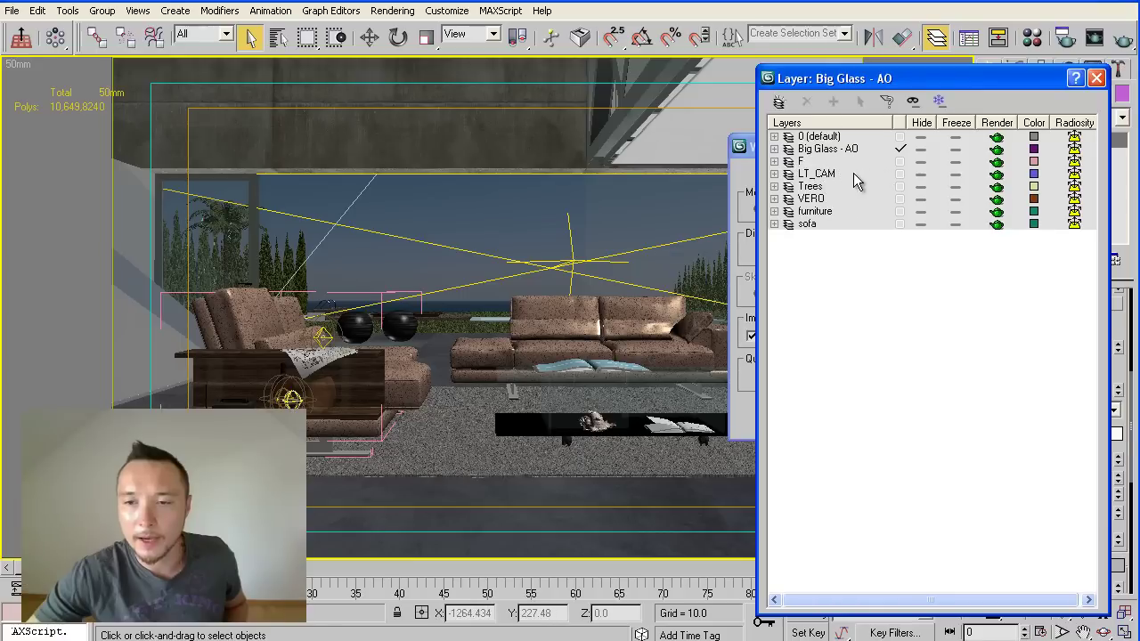
left_click(925, 149)
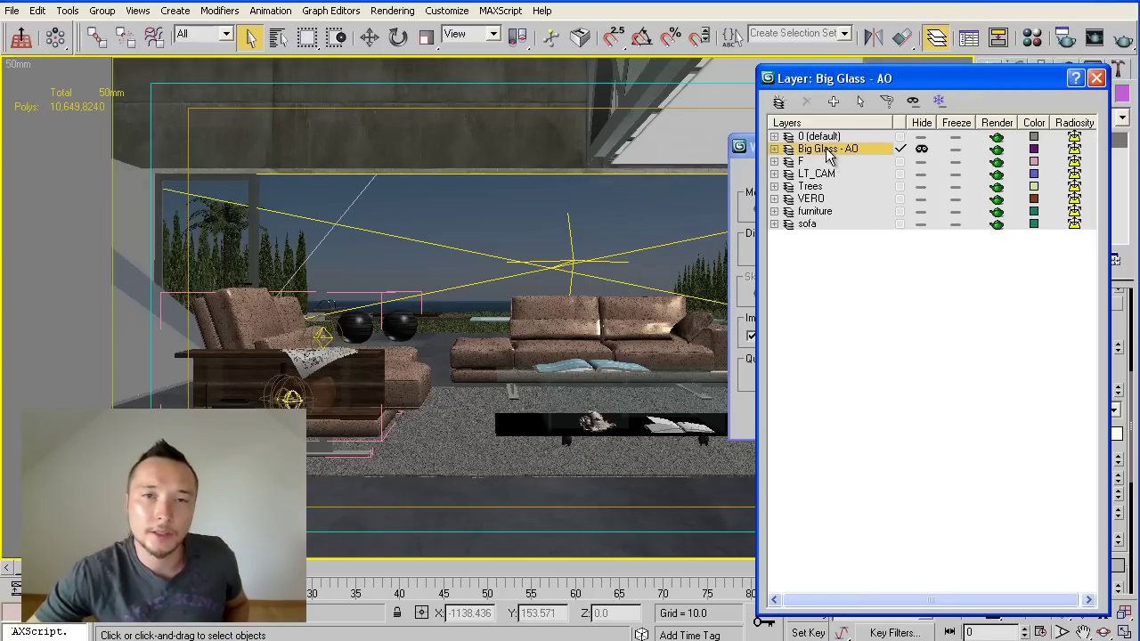
left_click(921, 150)
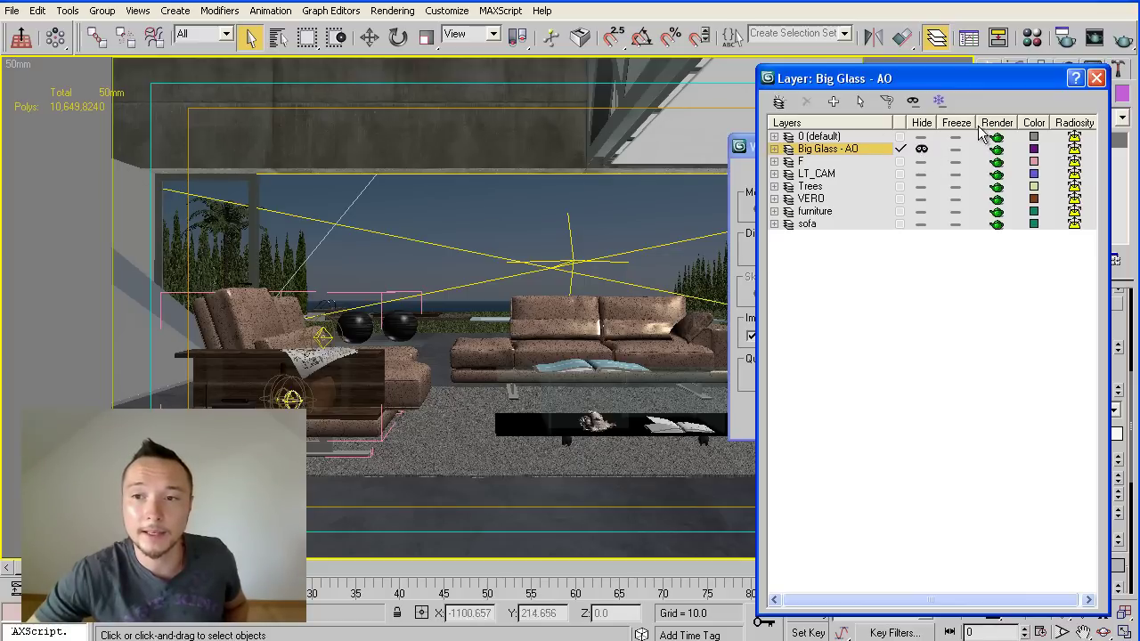
left_click(1098, 80)
left_click_drag(841, 146, 579, 158)
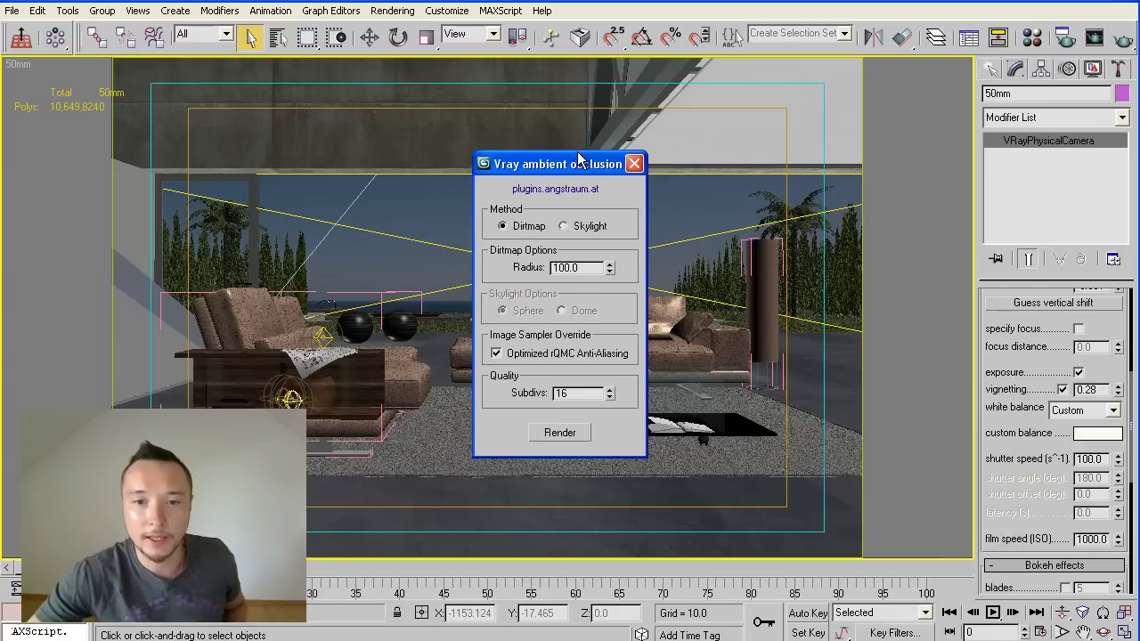
- Render the ambient occlusion pass from the V-Ray AO dialog and close the frame buffer
left_click(561, 434)
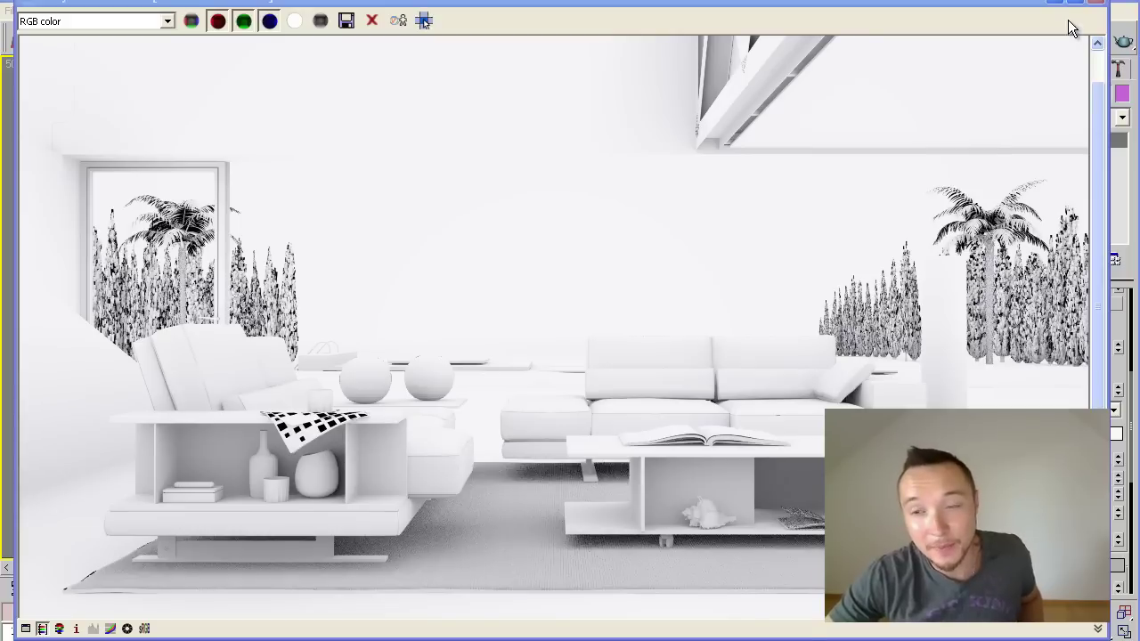
left_click(1053, 5)
left_click(1095, 2)
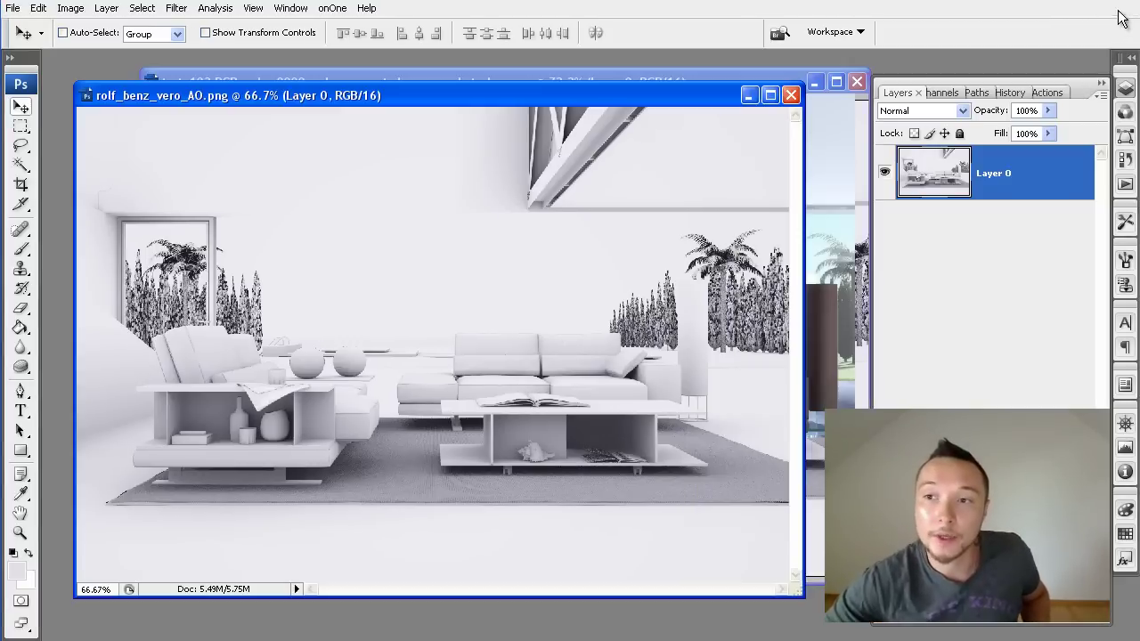
- Copy the AO render into the colour render document and align it as Layer 1
left_click(1115, 7)
left_click_drag(555, 104, 417, 225)
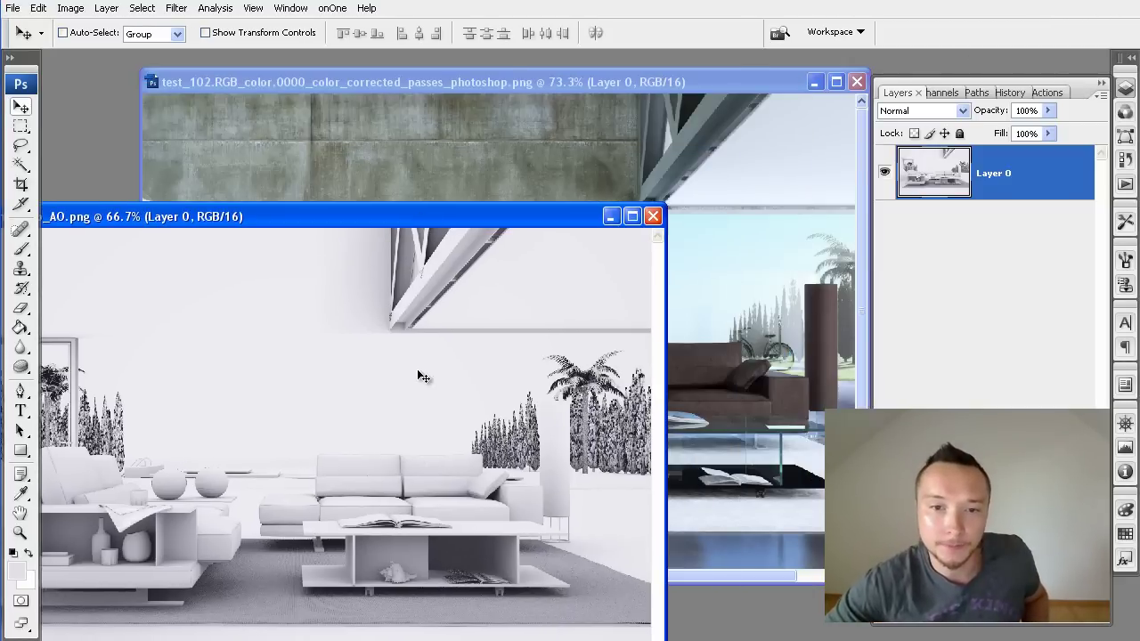
left_click_drag(416, 369, 757, 274)
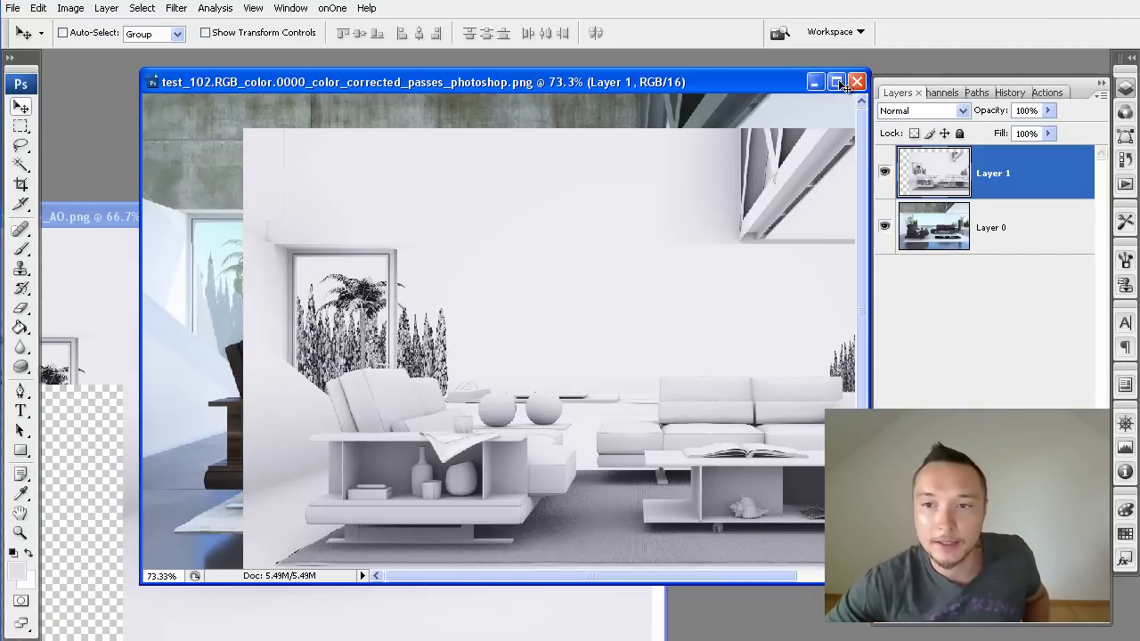
left_click(839, 83)
left_click_drag(728, 347, 613, 357)
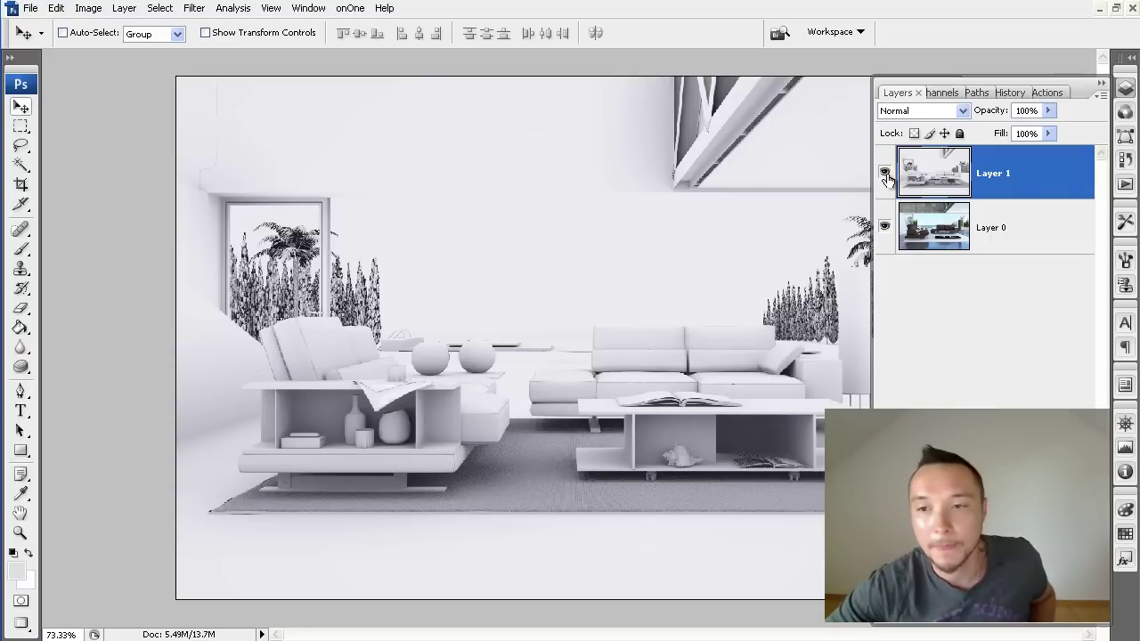
- Set Layer 1's blend mode to Multiply and toggle its visibility to compare
left_click(919, 109)
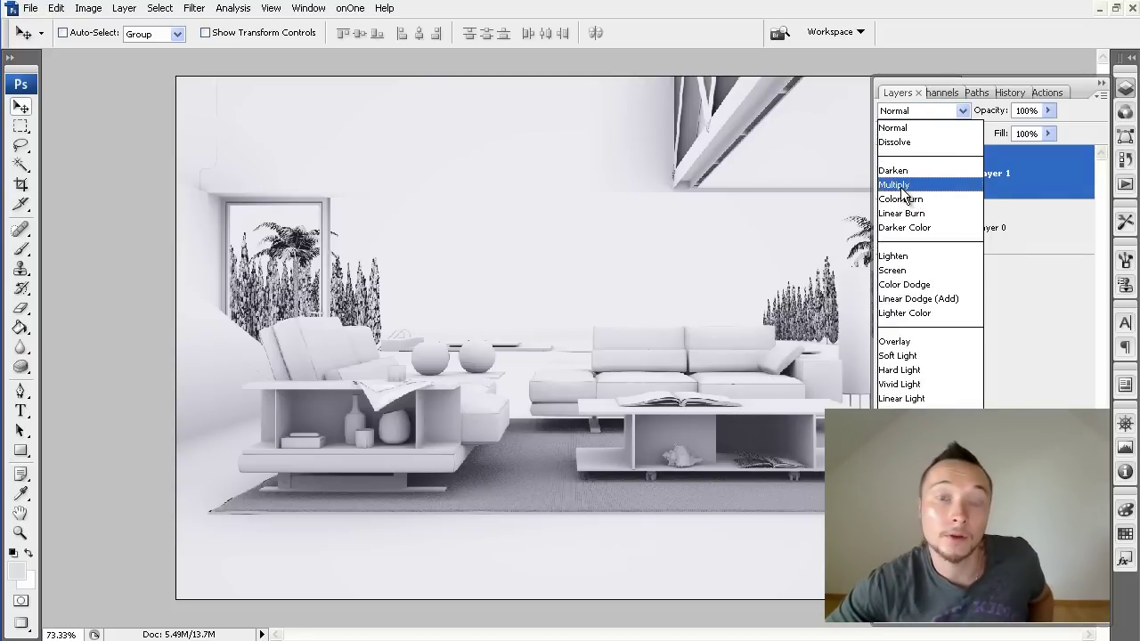
left_click(901, 185)
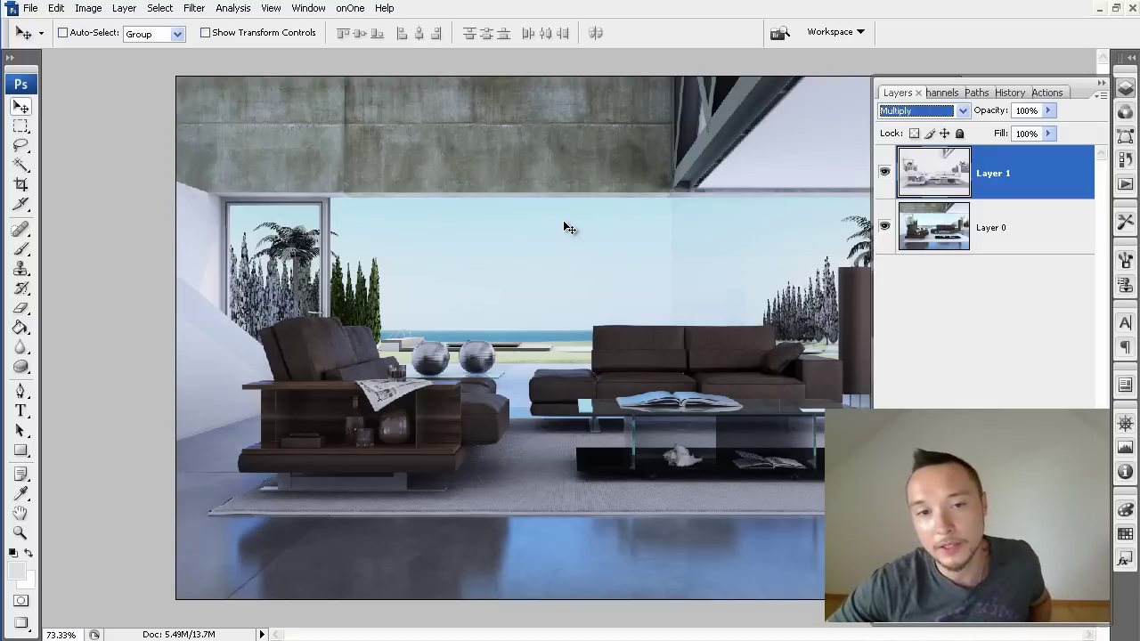
left_click(887, 175)
left_click(886, 175)
left_click(886, 176)
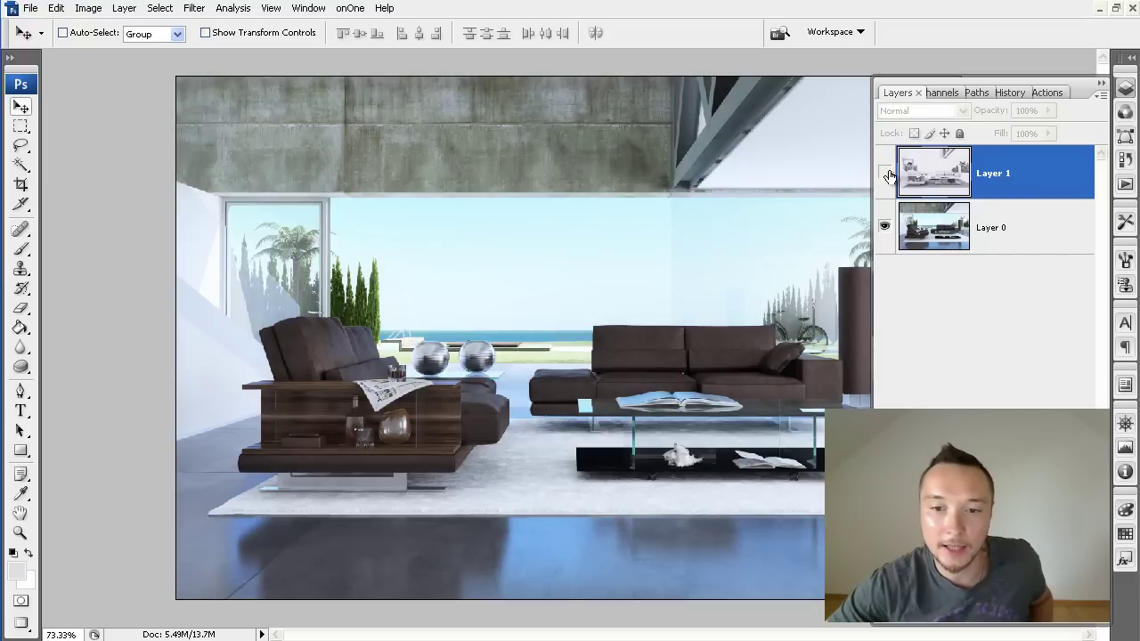
left_click(887, 175)
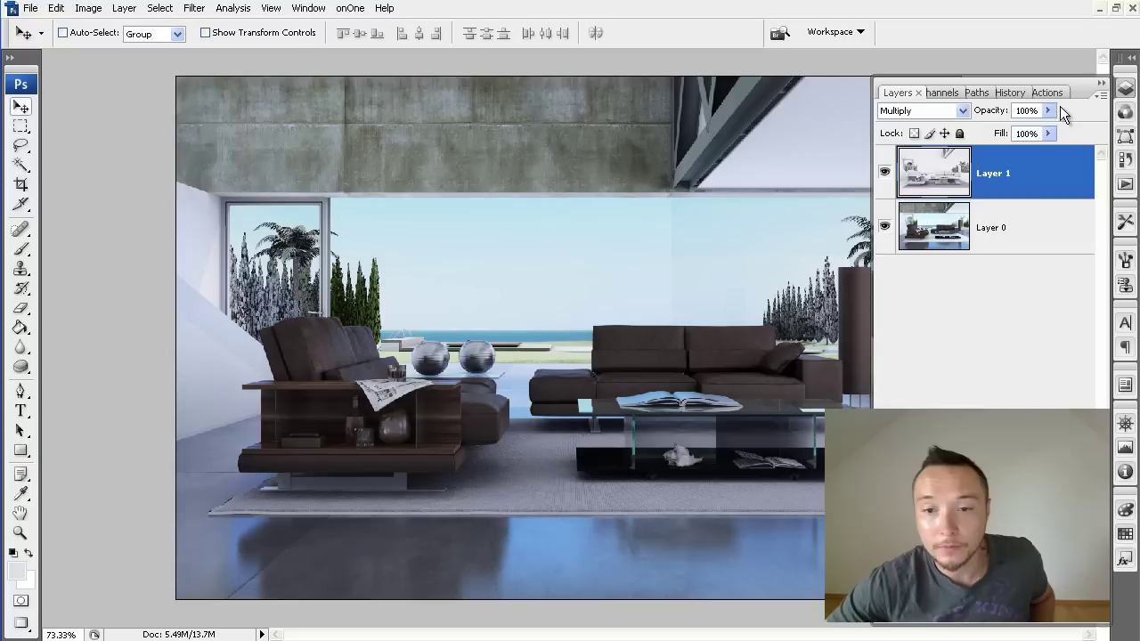
- Apply a midtone Color Balance of +21, 0, -38 to the AO layer, comparing with Preview
left_click(55, 11)
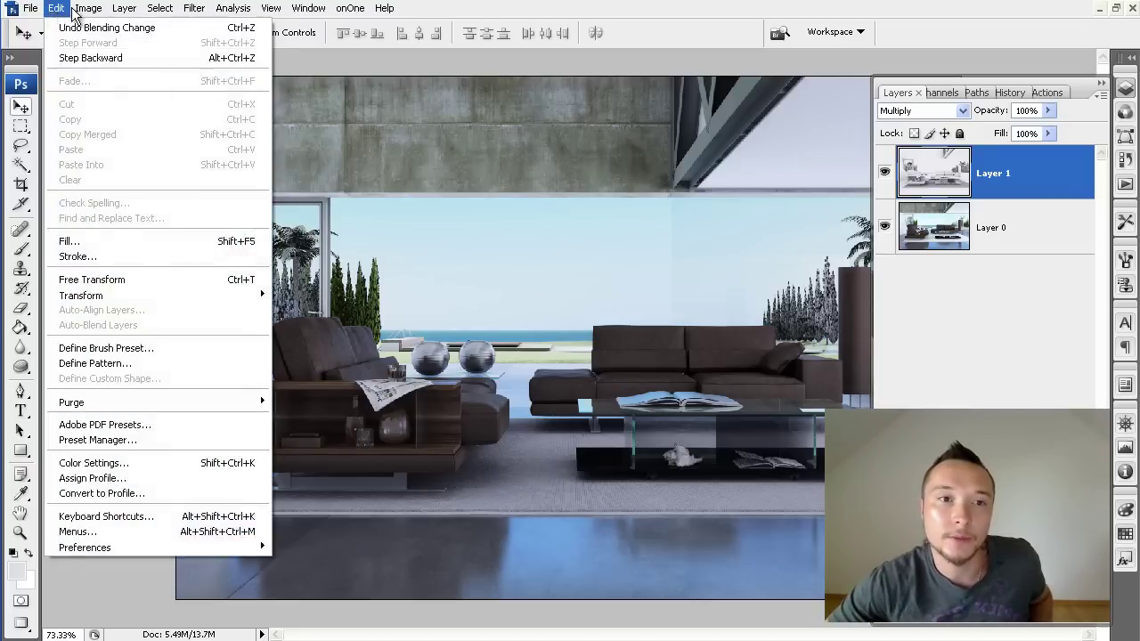
mouse_move(74, 12)
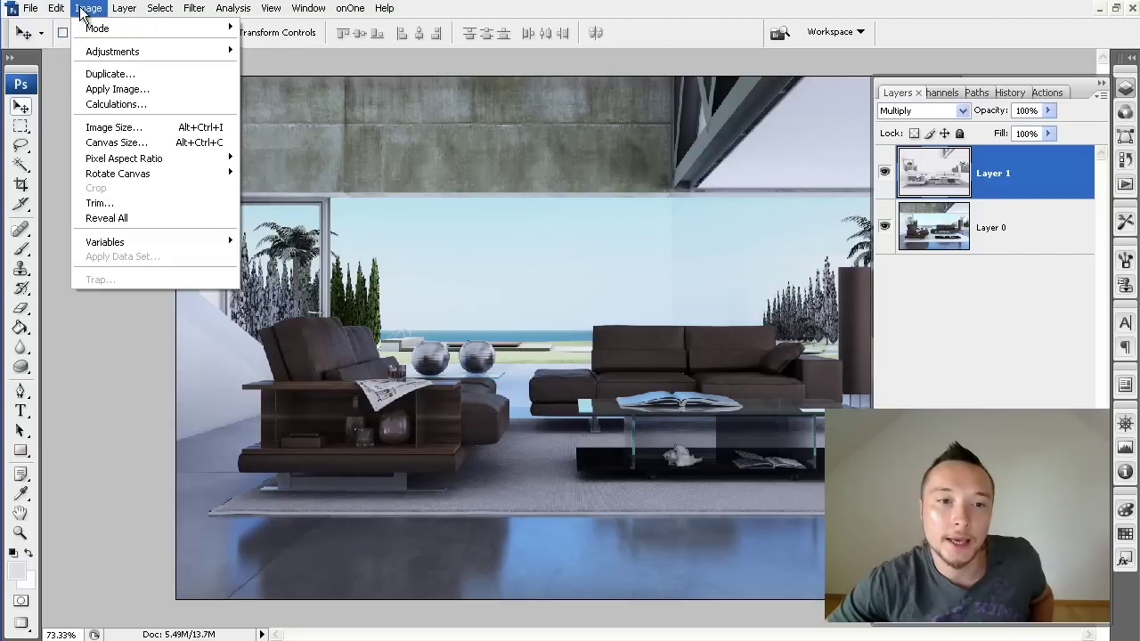
mouse_move(94, 51)
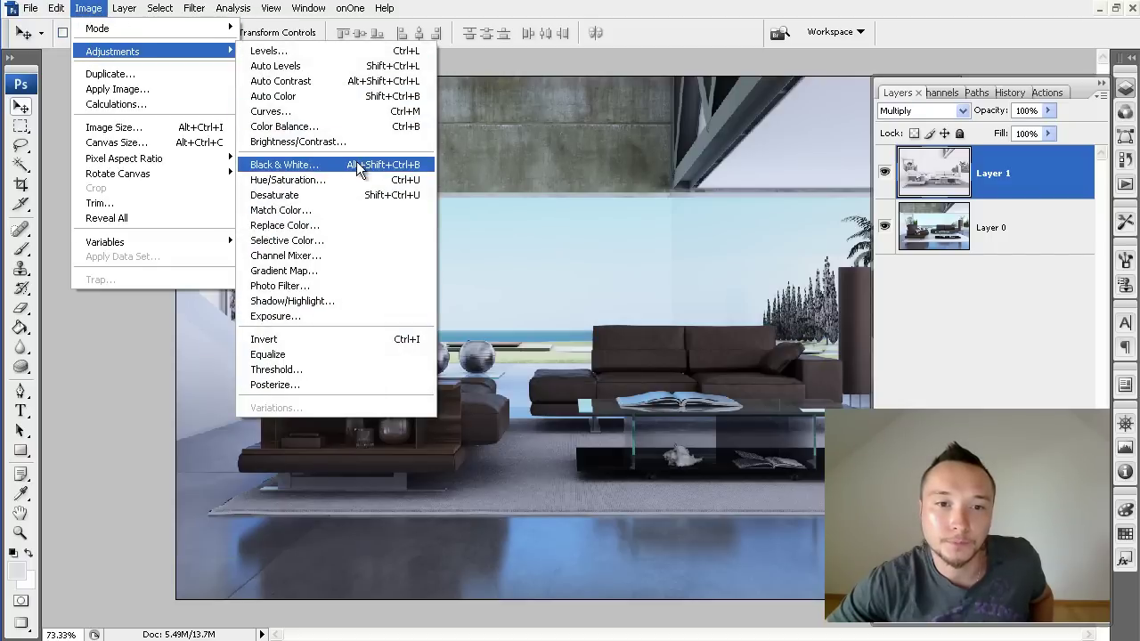
left_click(353, 125)
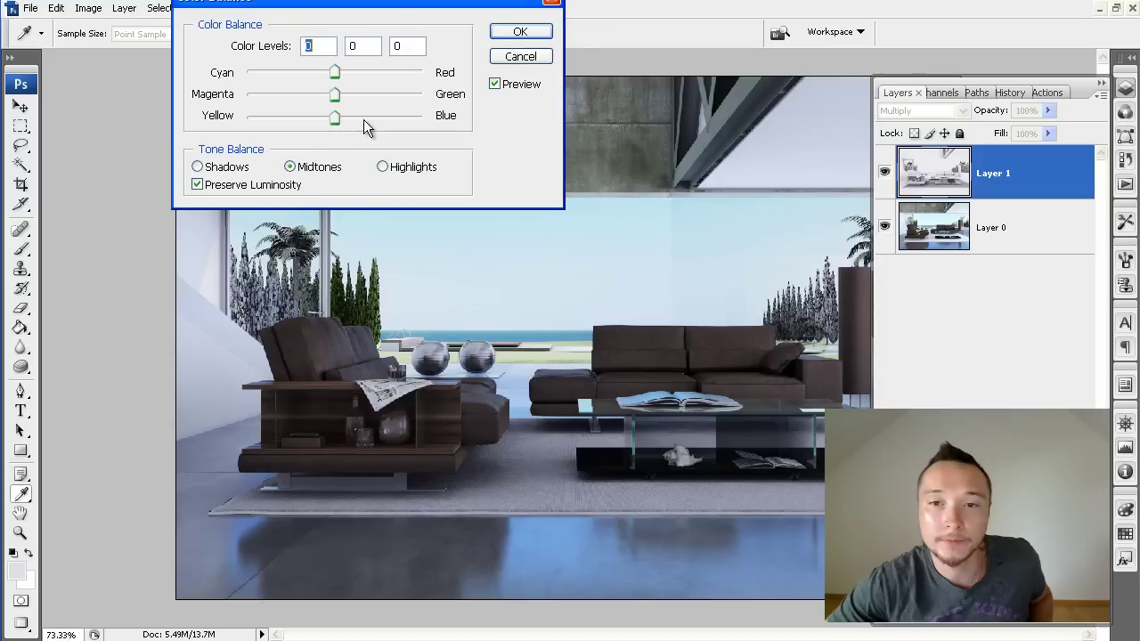
left_click_drag(330, 118, 304, 119)
left_click_drag(374, 2, 1025, 234)
mouse_move(958, 356)
left_mouse_down()
mouse_move(889, 355)
mouse_move(951, 354)
left_mouse_up()
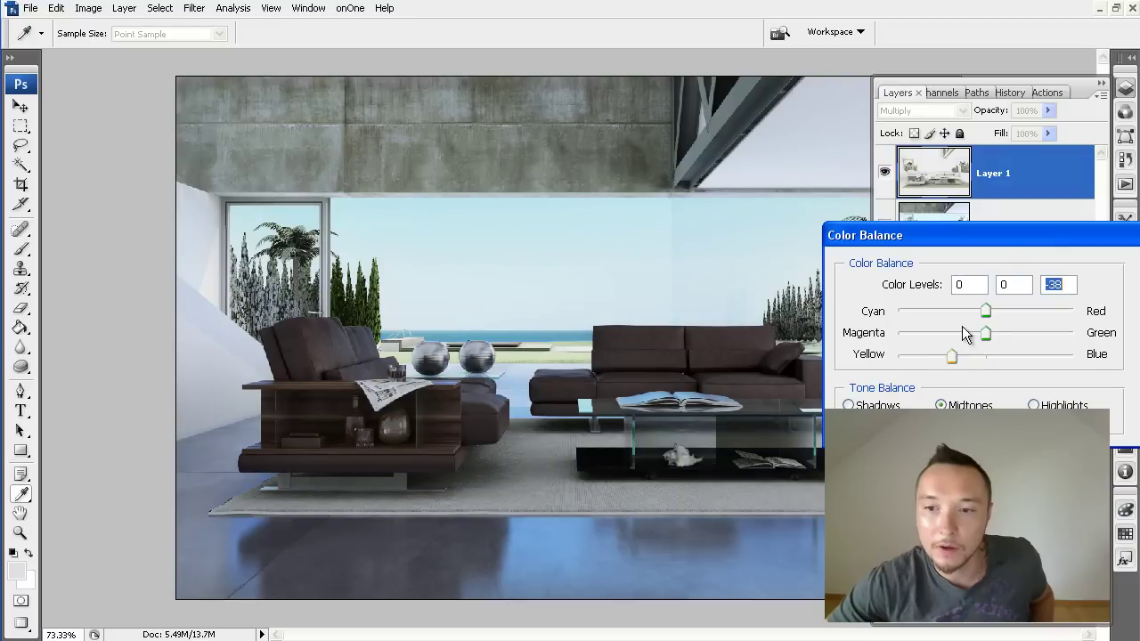
left_click_drag(1009, 240, 939, 241)
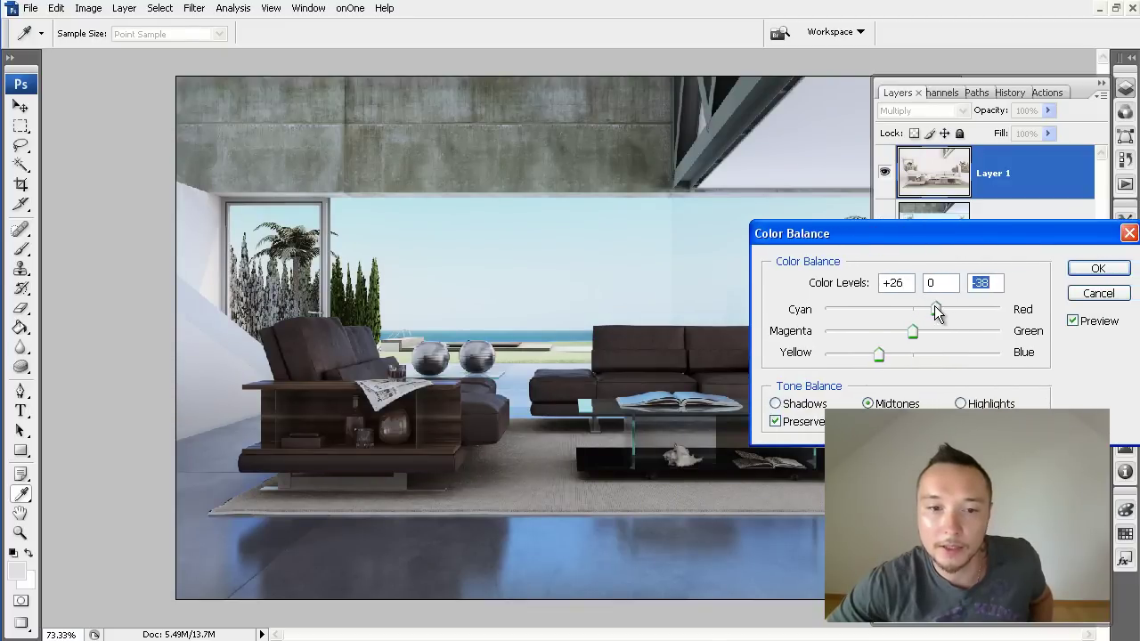
left_click(931, 308)
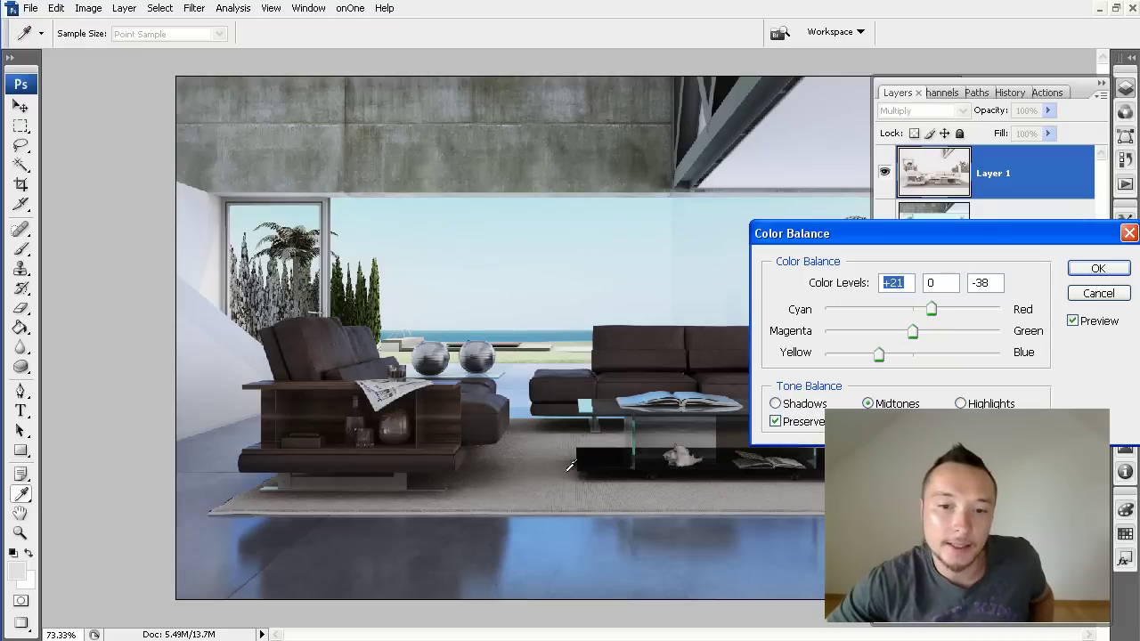
left_click(1072, 321)
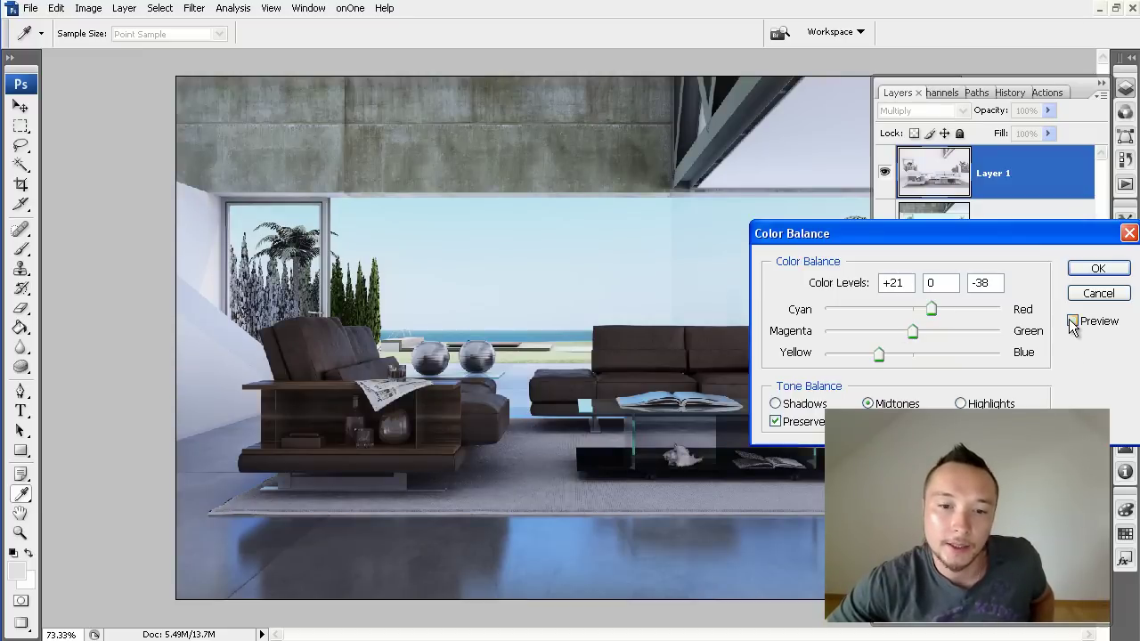
left_click(1072, 321)
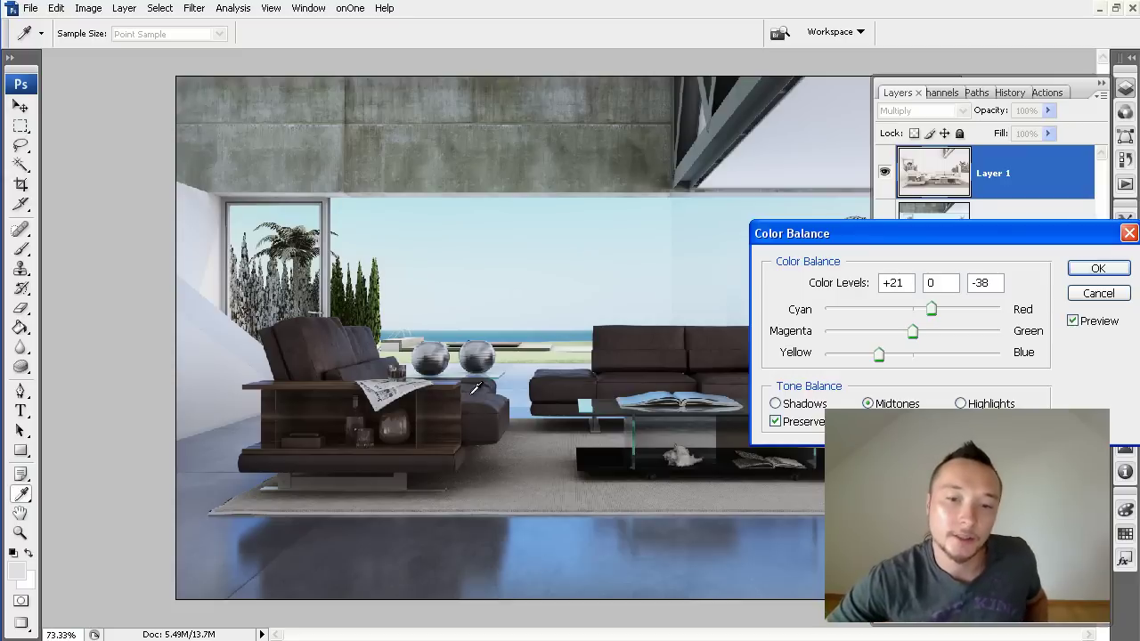
left_click(1096, 268)
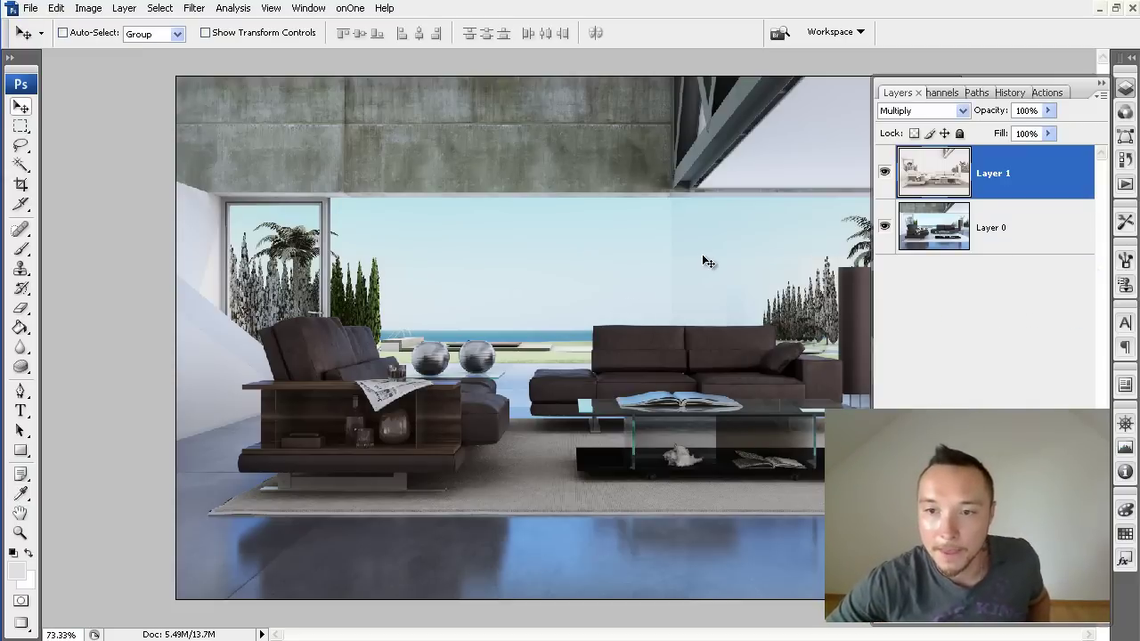
- Open Levels on the AO layer and set the input levels to 30, 1.00 and 240
left_click(86, 9)
mouse_move(117, 50)
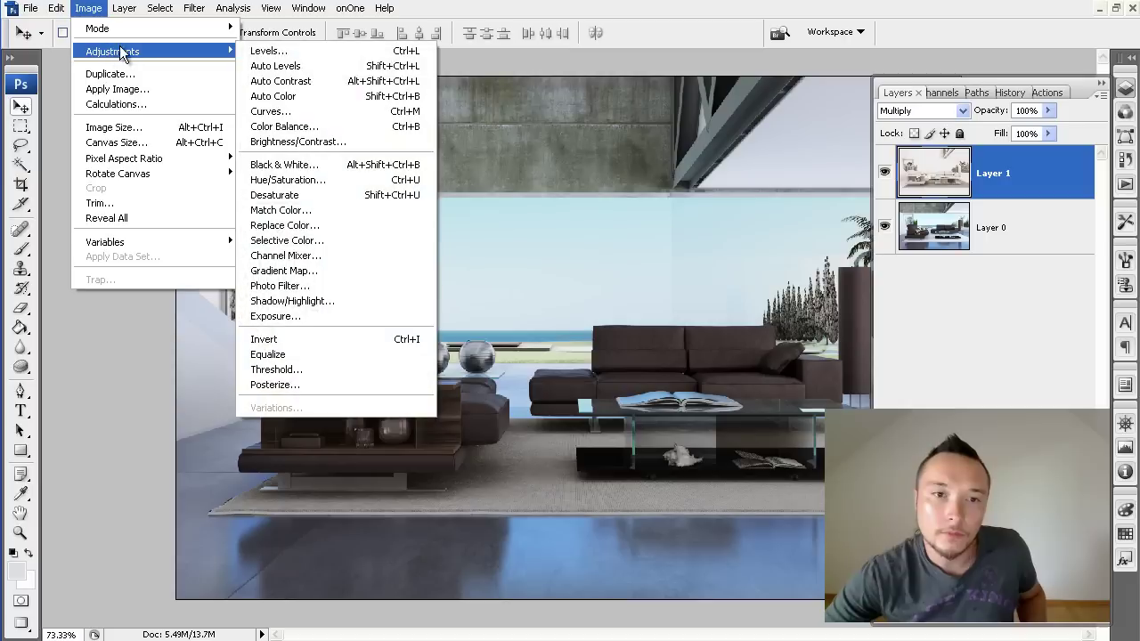
left_click(276, 50)
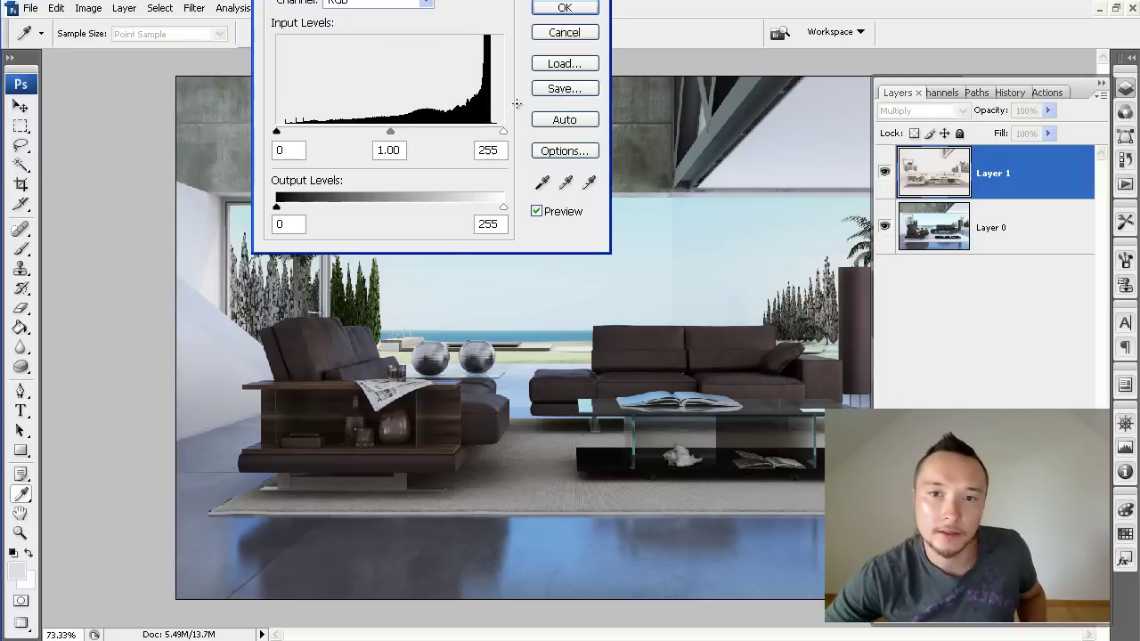
left_click_drag(504, 131, 490, 141)
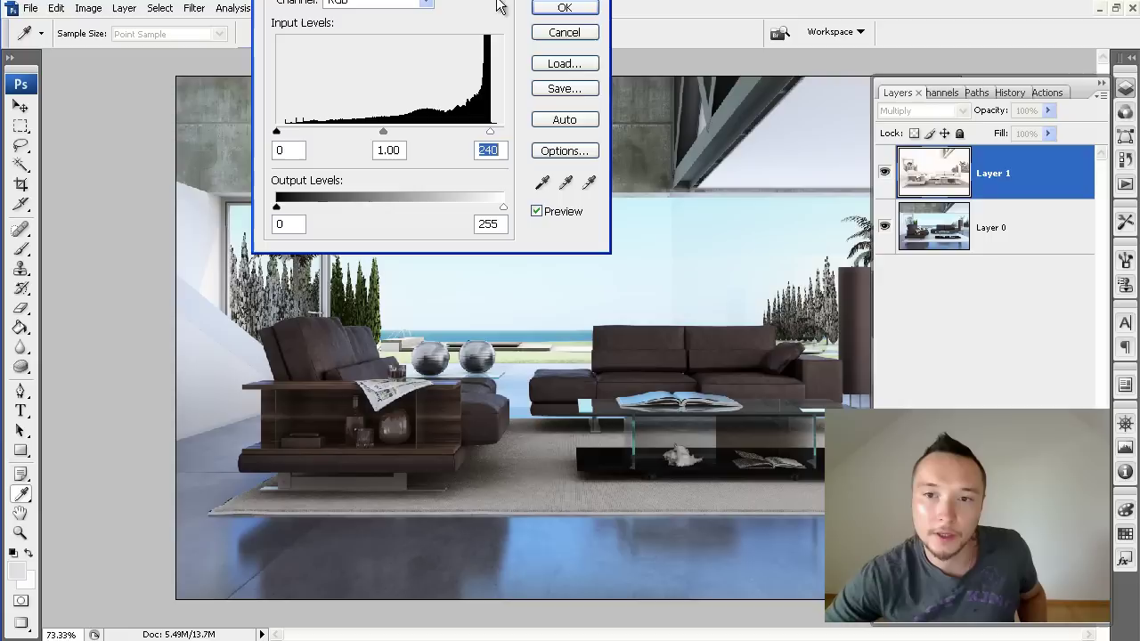
left_click_drag(499, 4, 992, 217)
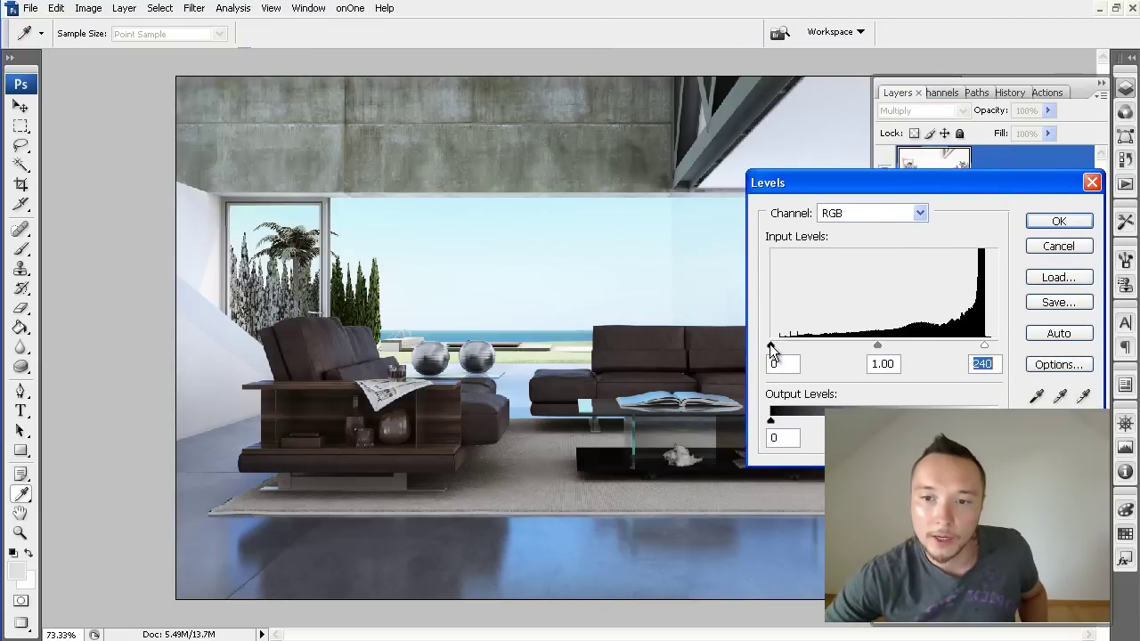
left_click_drag(770, 345, 798, 344)
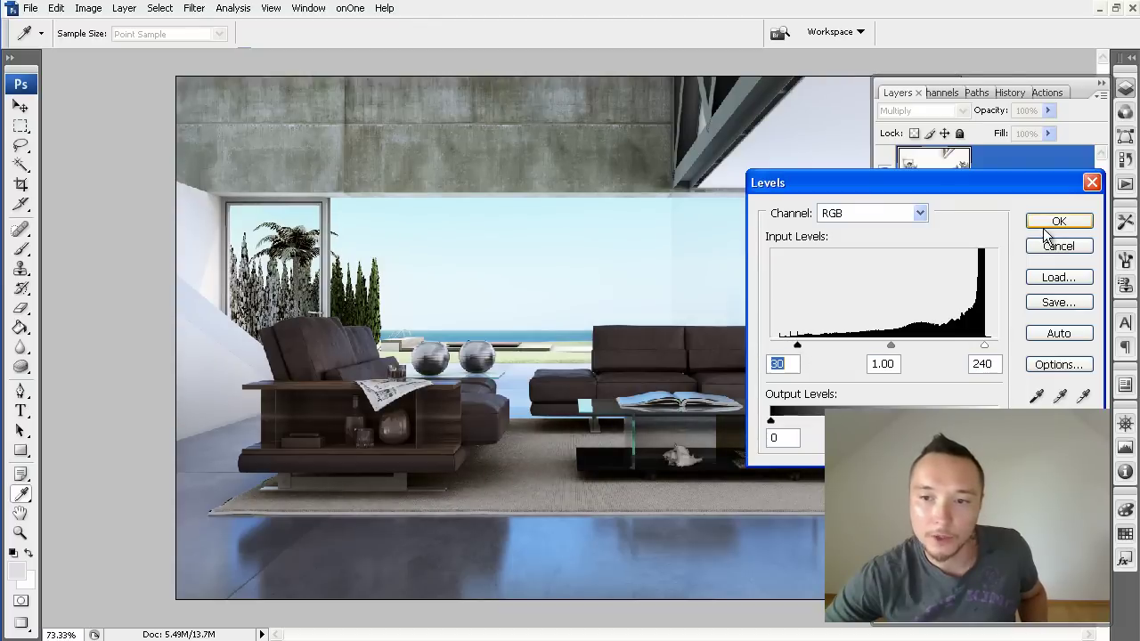
- Apply the Levels correction and lower Layer 1's opacity to 26%
left_click(1057, 221)
key("v")
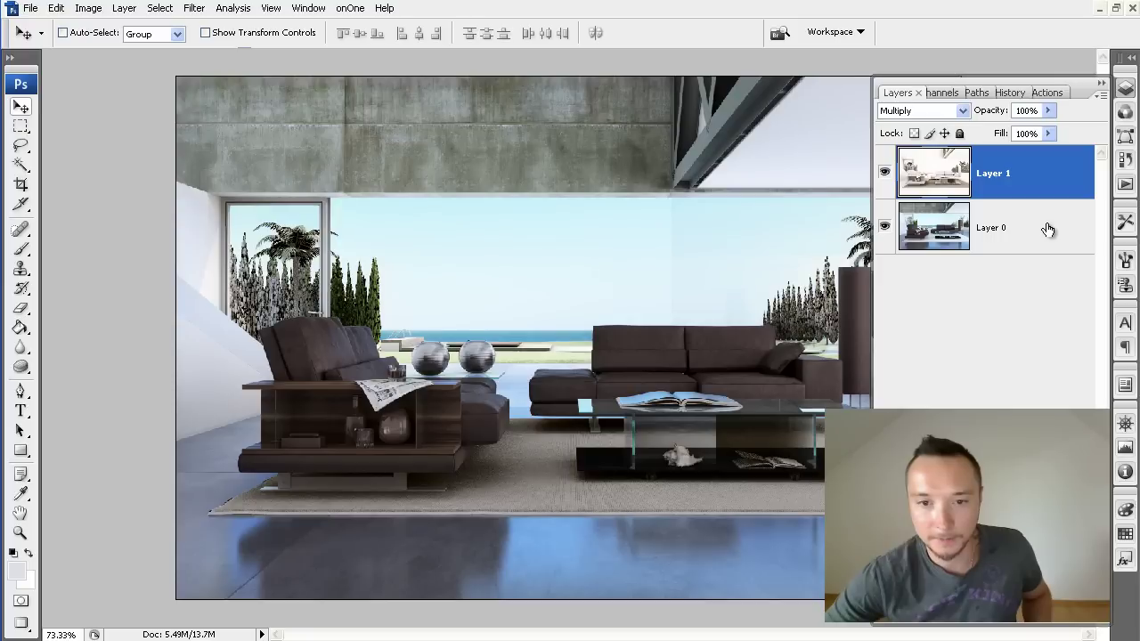
left_click(1048, 110)
left_click_drag(1024, 131, 977, 129)
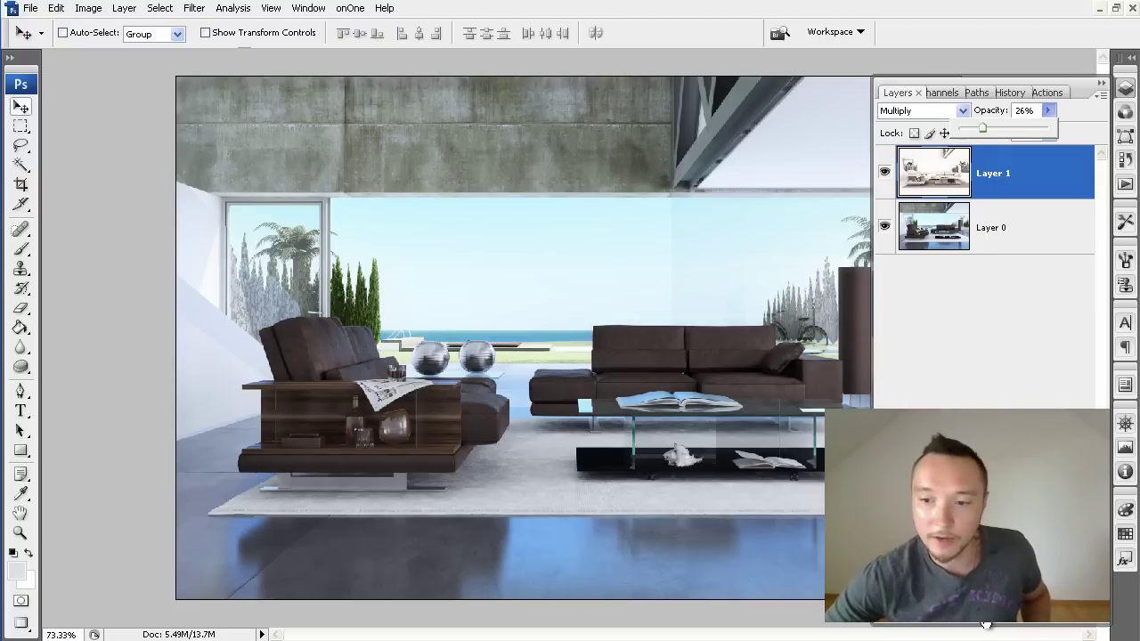
- Keep the AO layer at 26% opacity, add a white layer mask, and set an 80 px brush
left_click(979, 626)
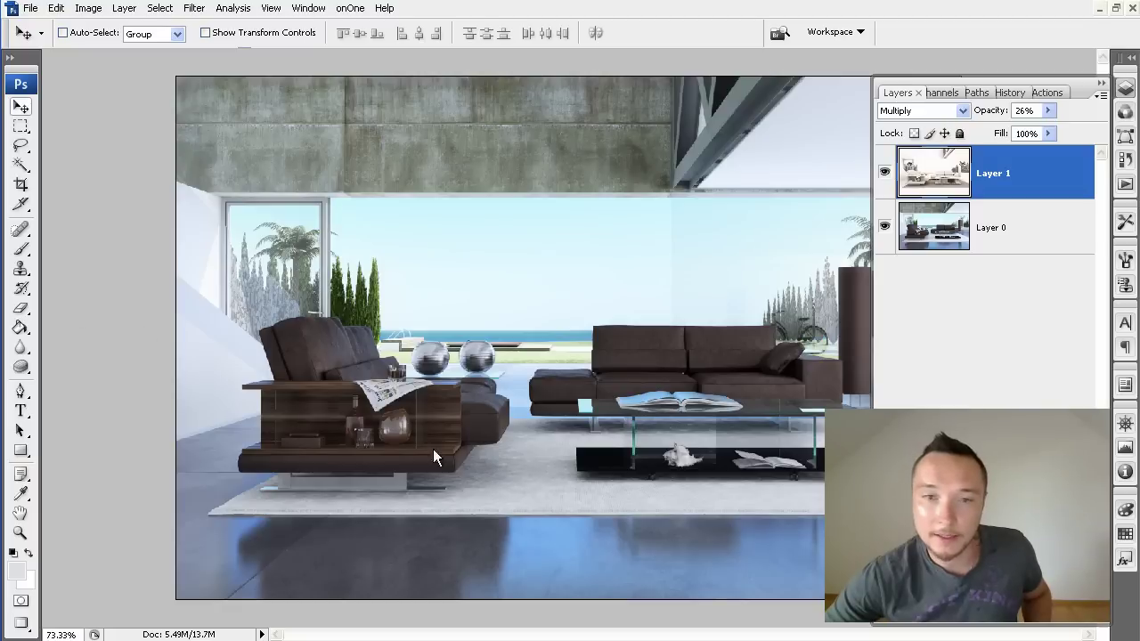
left_click(991, 623)
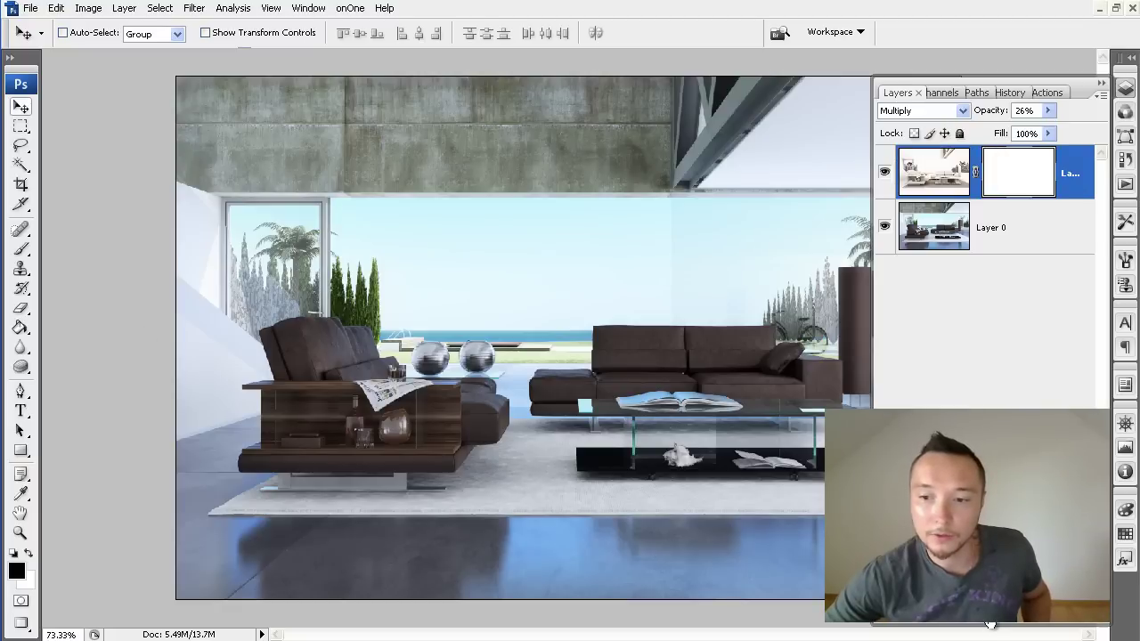
left_click(22, 249)
right_click(356, 274)
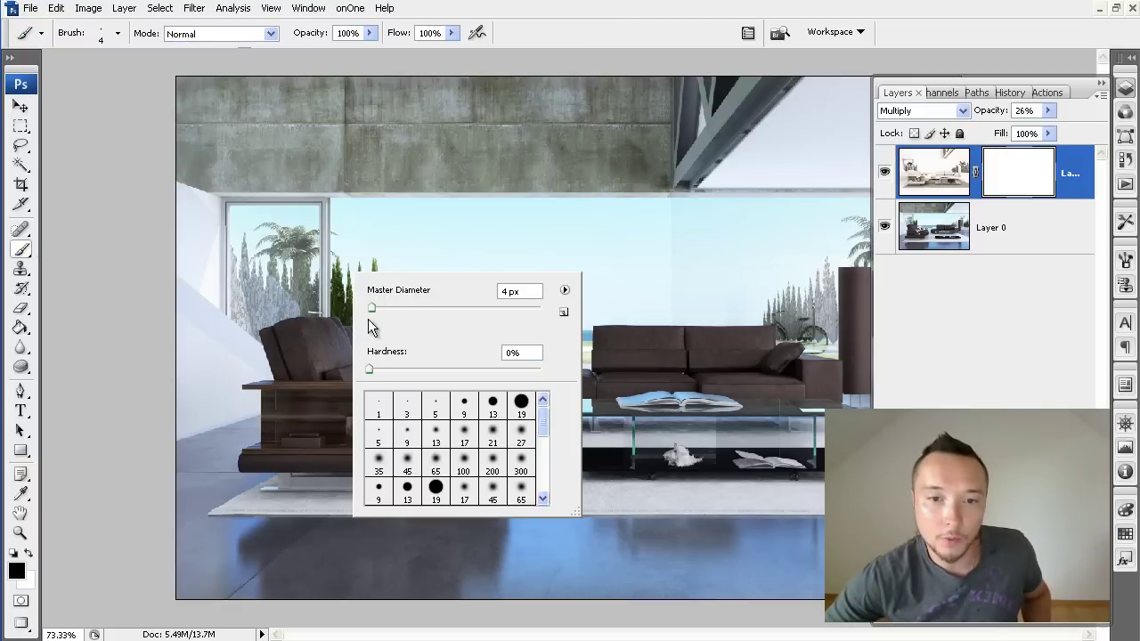
left_click_drag(372, 308, 440, 308)
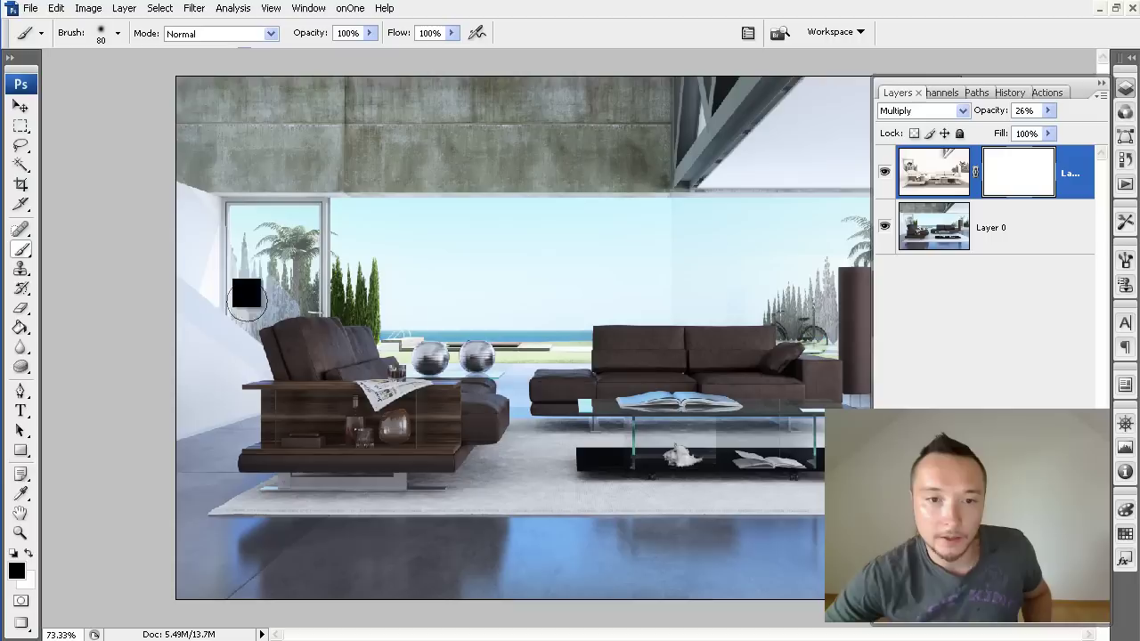
left_click(249, 294)
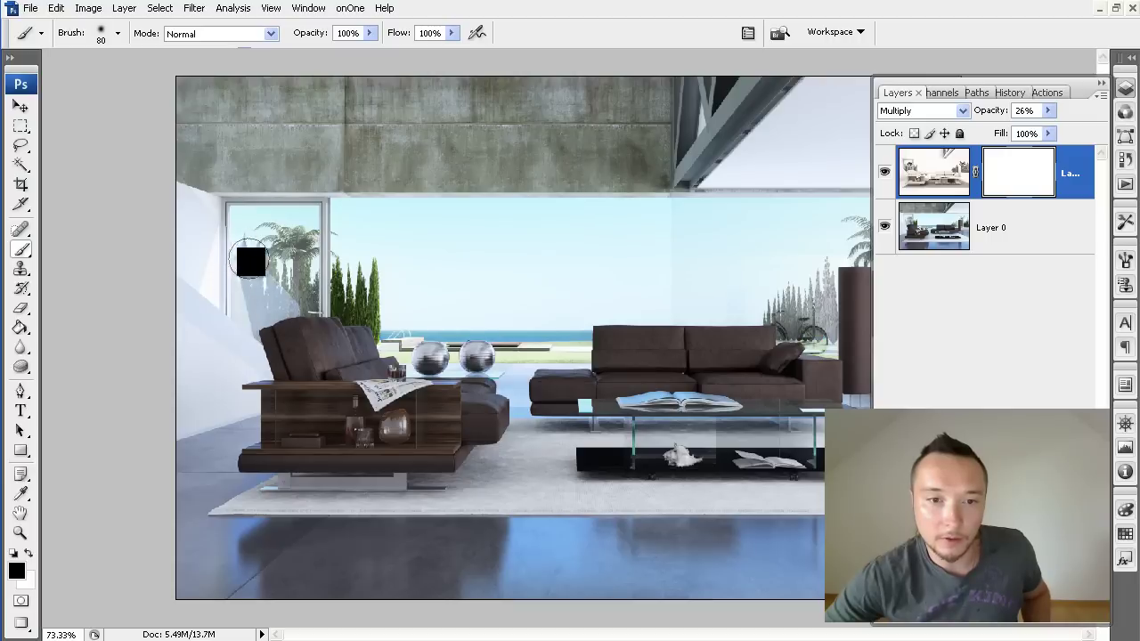
- Paint black on the mask over the trees in the left window
left_click(283, 290)
mouse_move(283, 289)
left_mouse_down()
mouse_move(274, 239)
mouse_move(324, 296)
mouse_move(334, 272)
mouse_move(415, 247)
left_mouse_up()
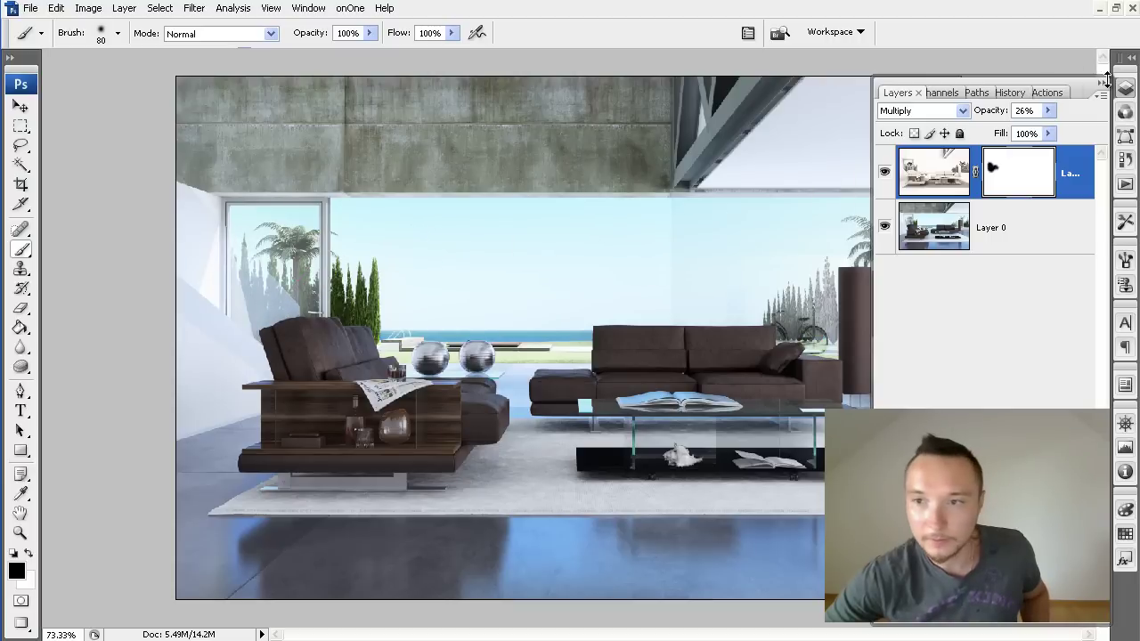
left_click(1103, 83)
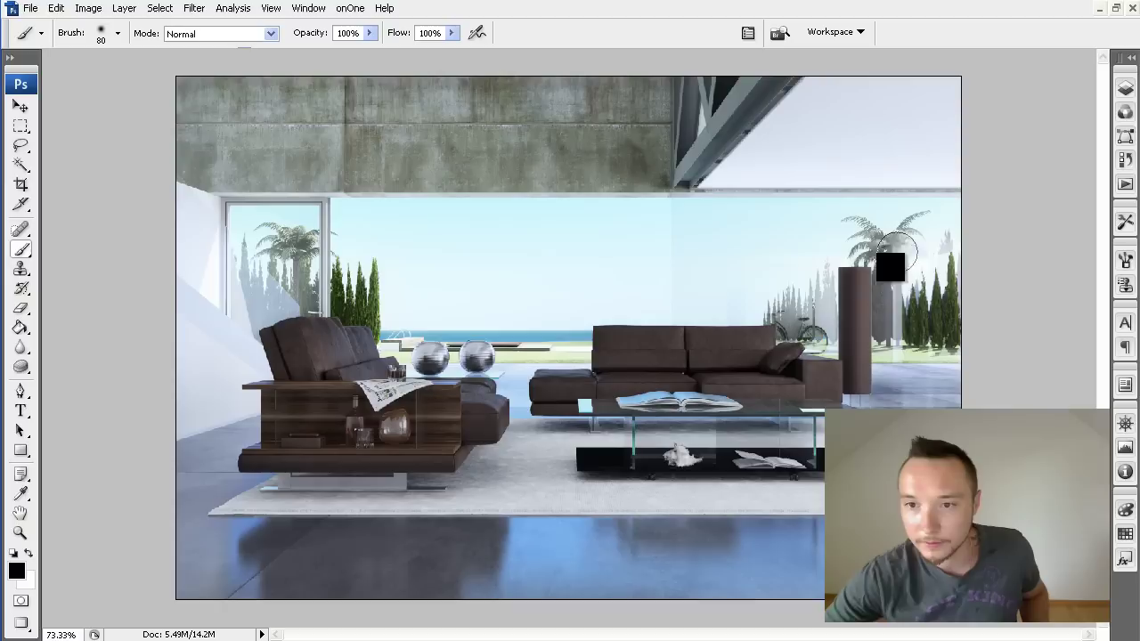
- Set the foreground colour to a dark grey with value 39
left_click(17, 575)
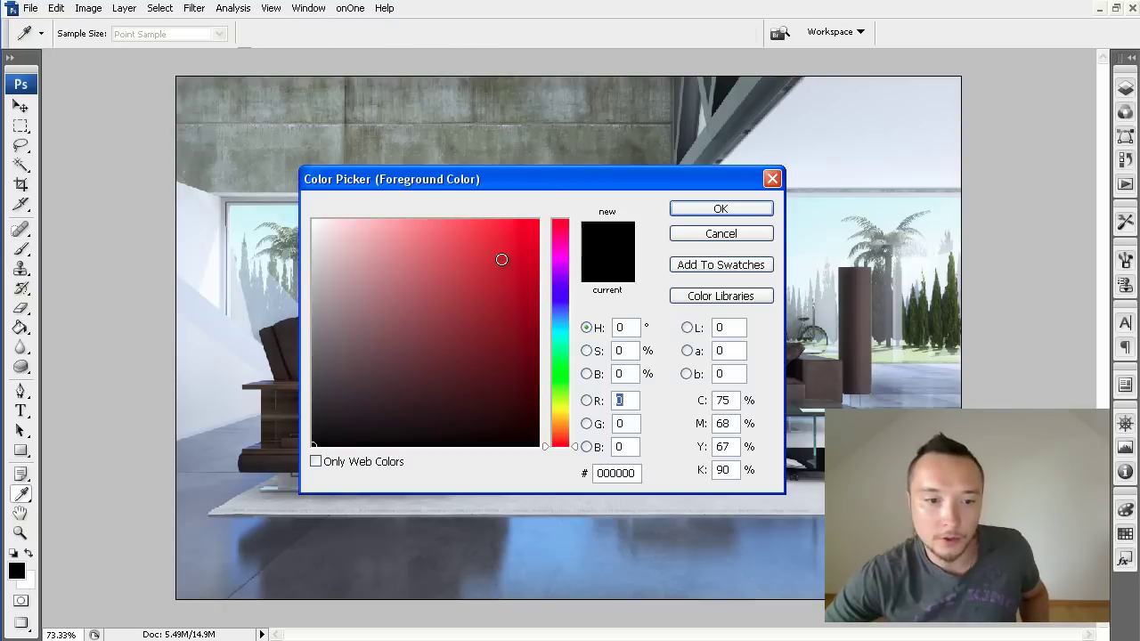
type("39")
left_click(710, 208)
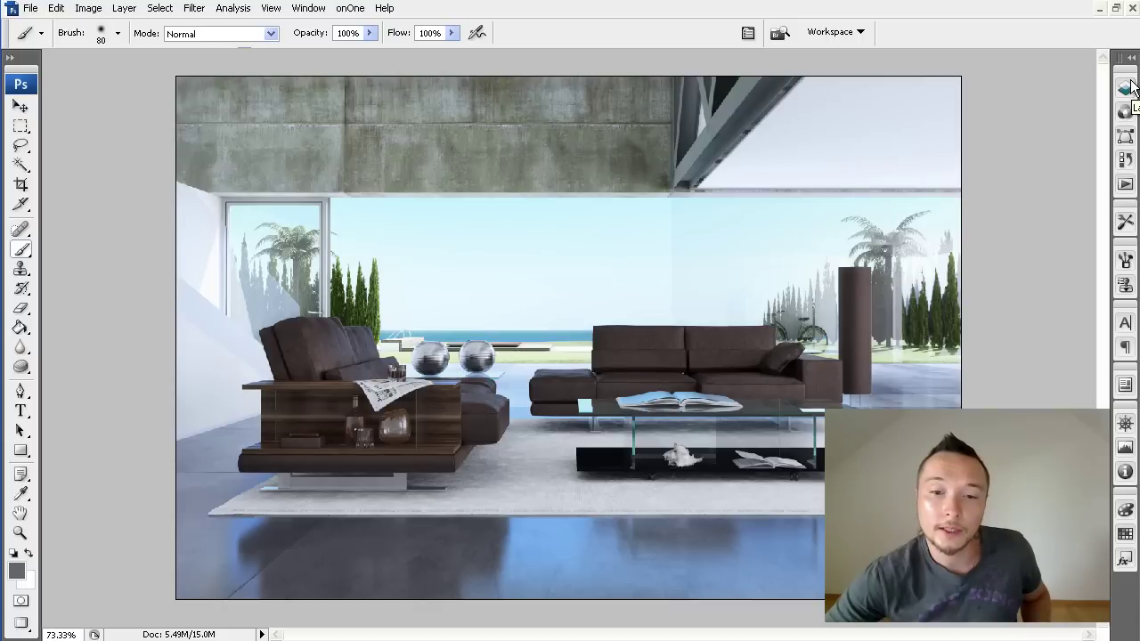
left_click(1129, 88)
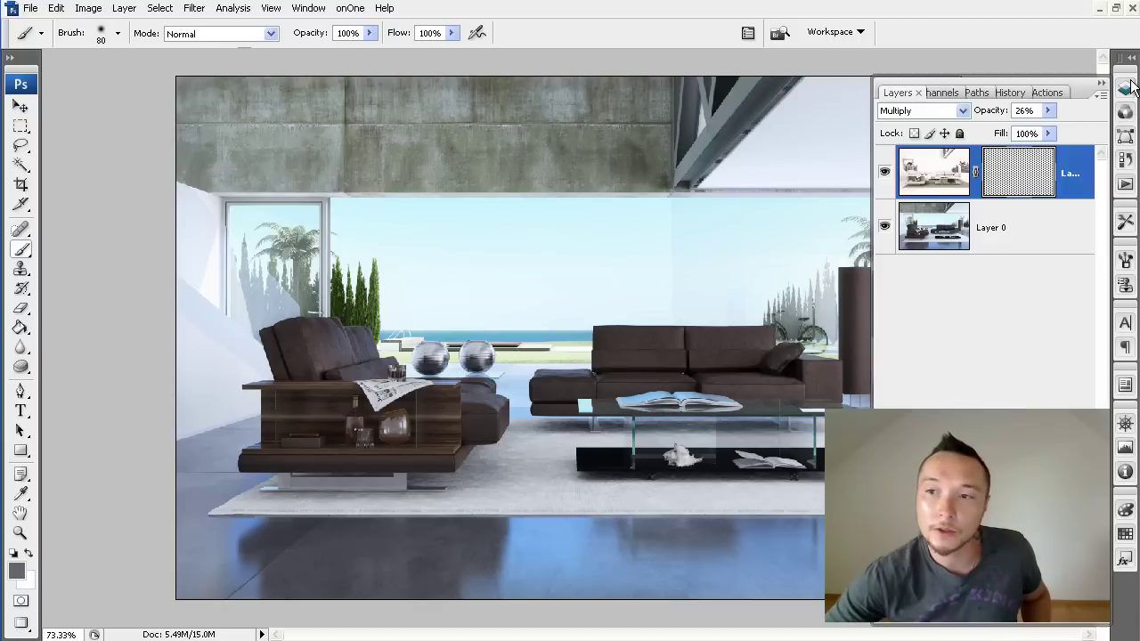
left_click(884, 175)
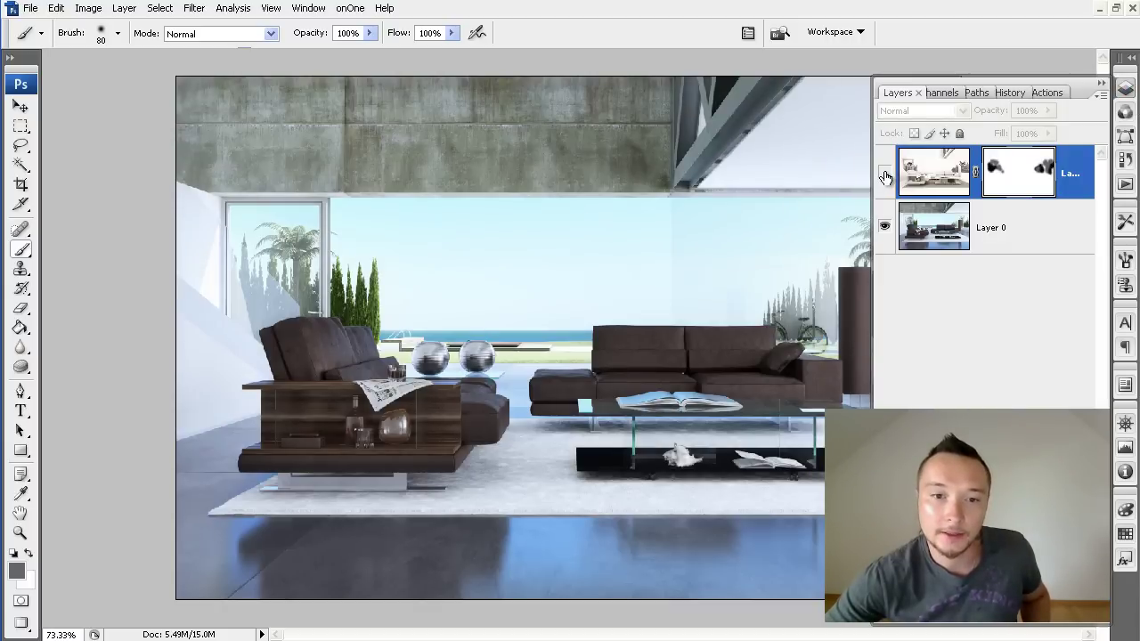
left_click(884, 174)
left_click(884, 175)
left_click(884, 176)
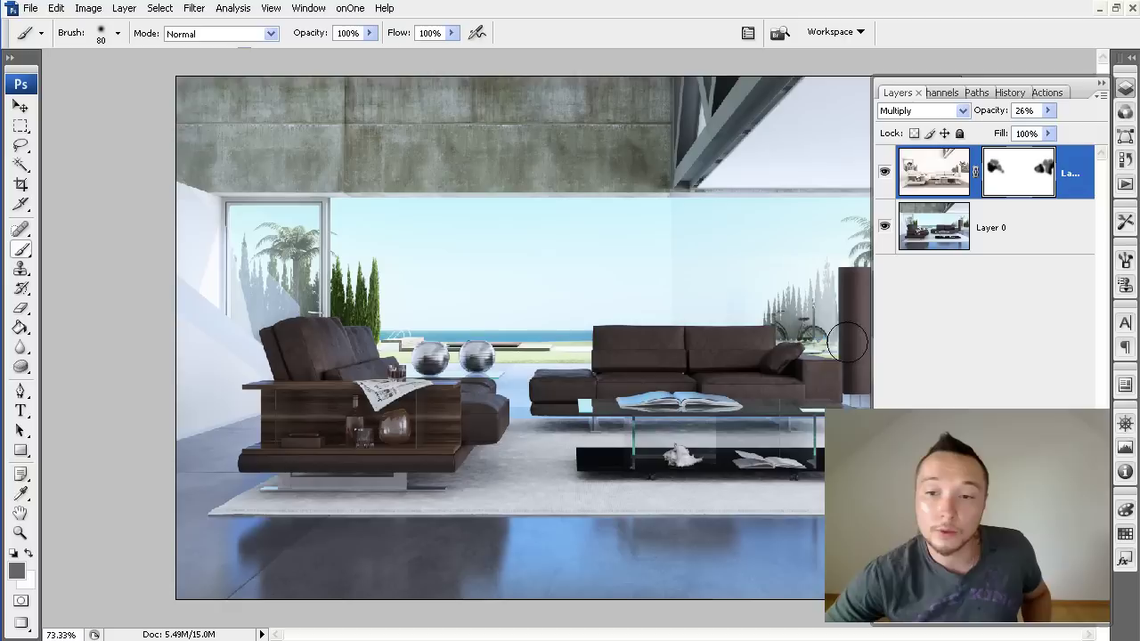
left_click_drag(872, 121, 1018, 118)
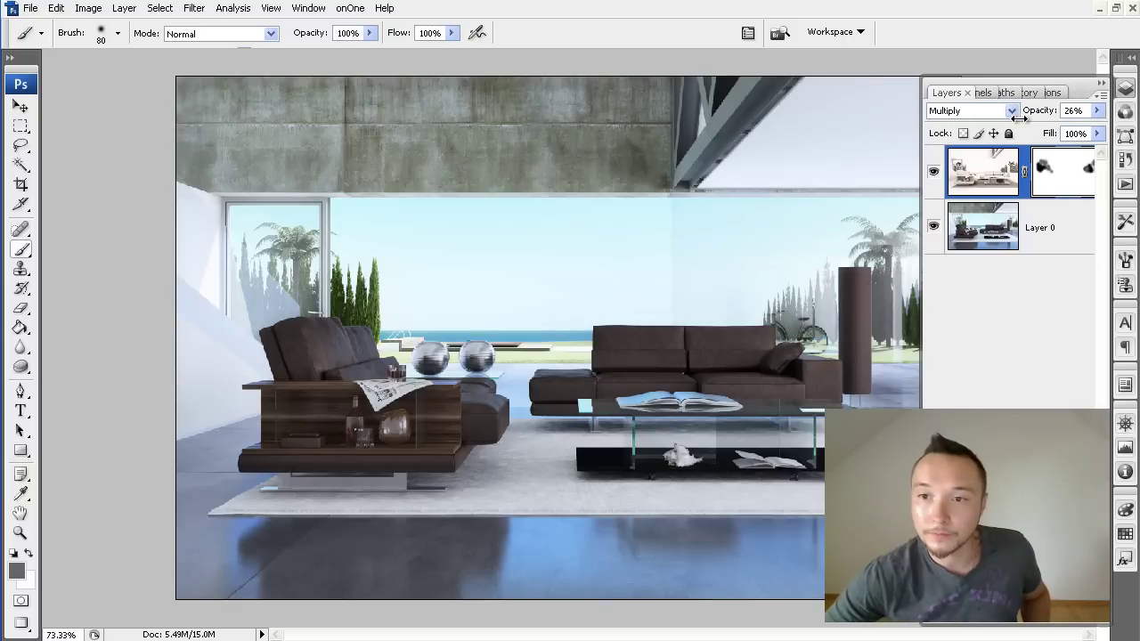
left_click(933, 172)
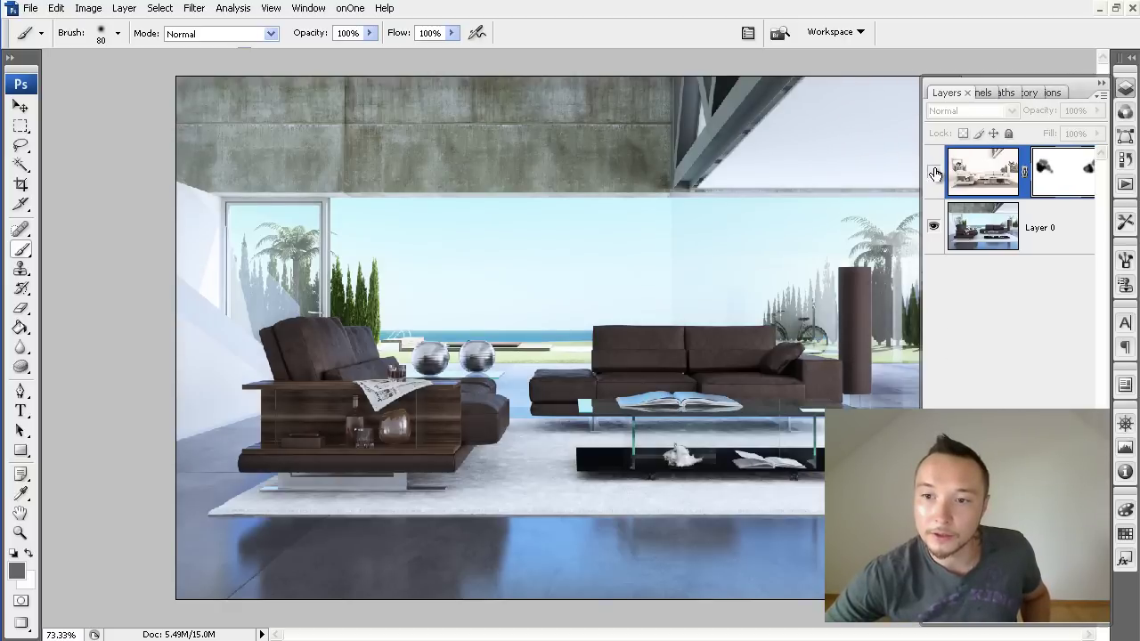
left_click(933, 172)
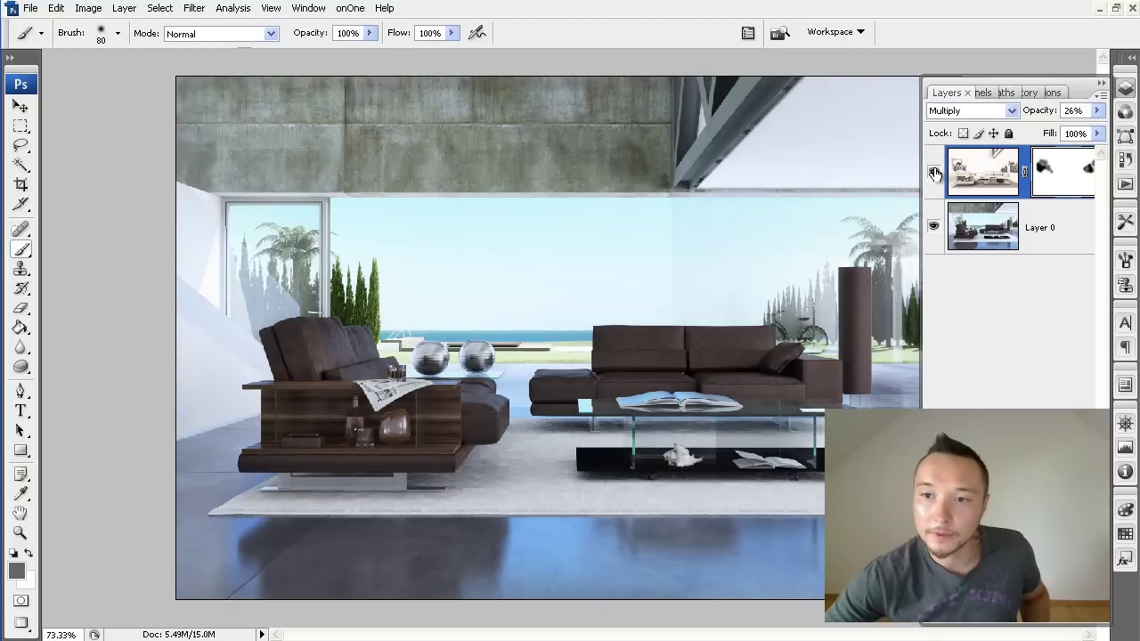
left_click(933, 172)
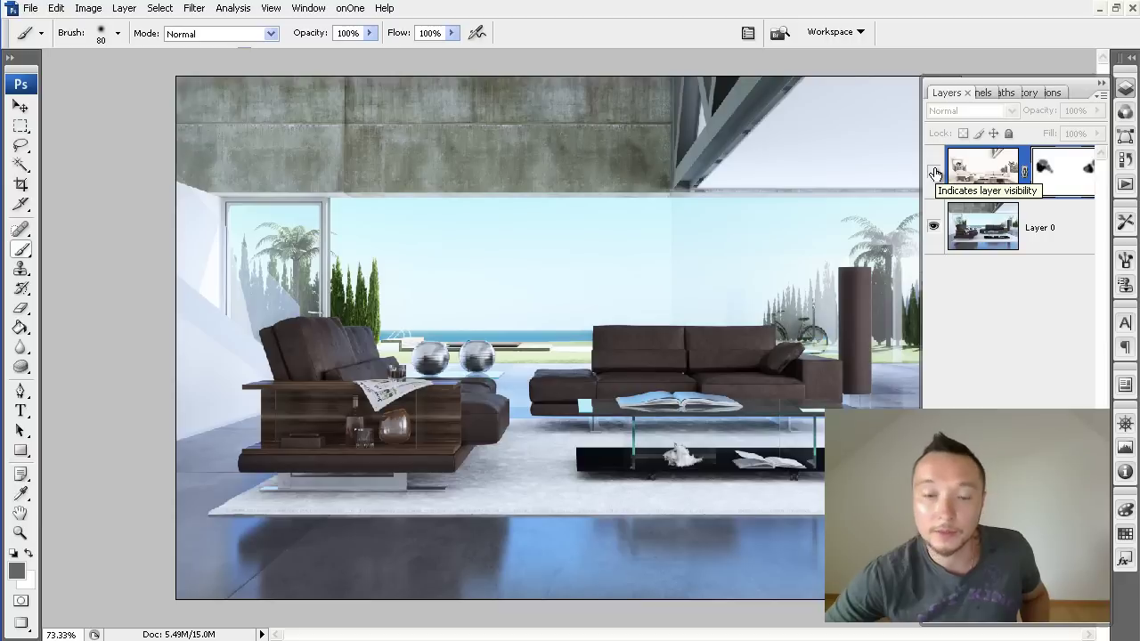
left_click(933, 172)
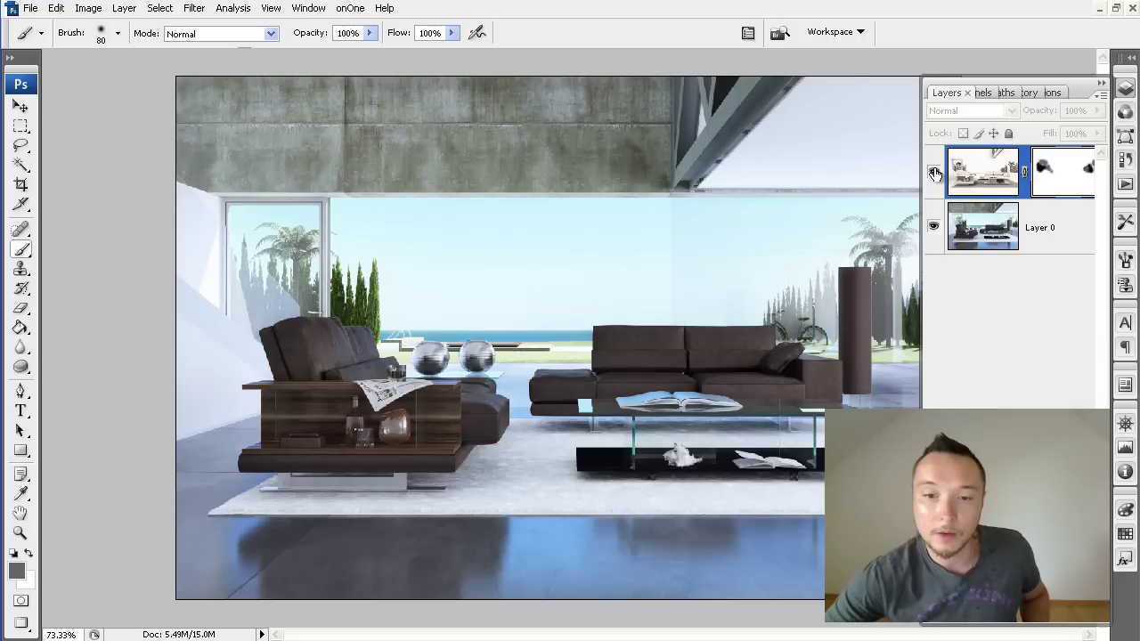